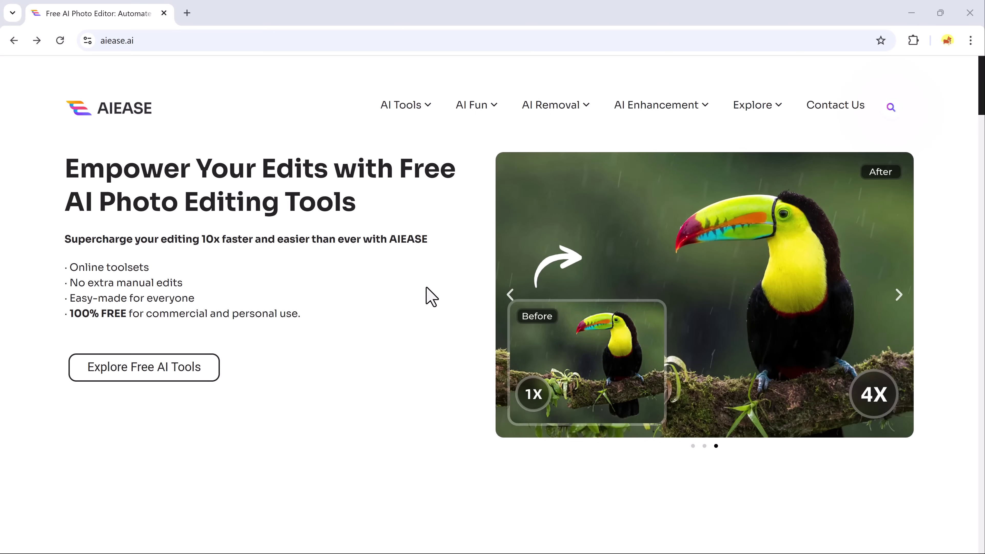
Preview the homepage's showcased tools from Passport Photo Maker through Background Remover, ending on AI Headshot Generator.
left_click(511, 294)
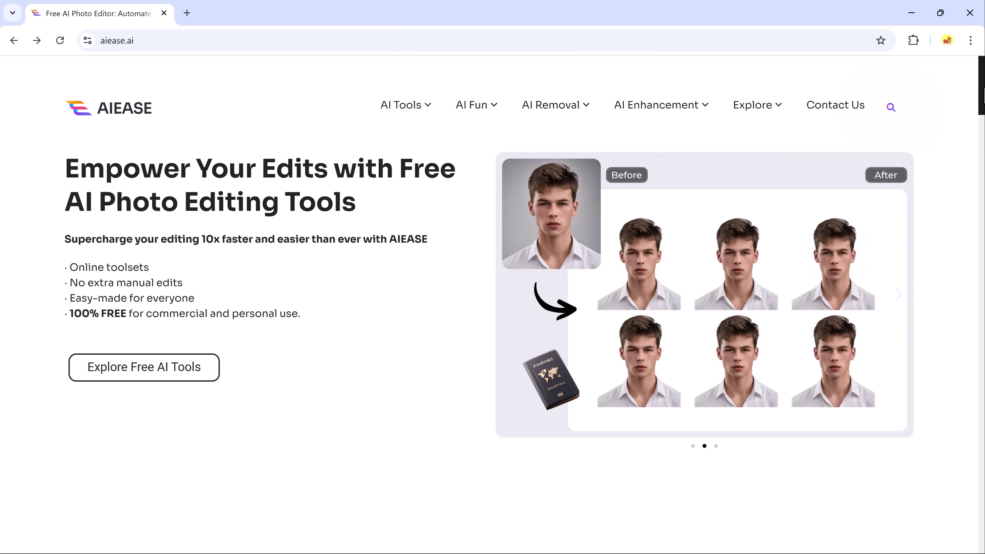
scroll(493, 303, "down", 10)
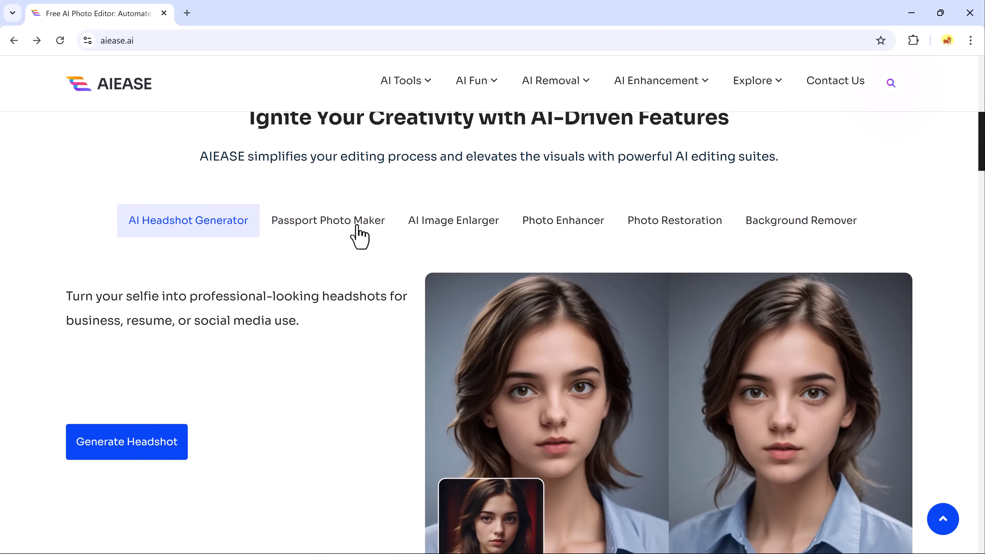
left_click(359, 234)
left_click(479, 232)
left_click(568, 227)
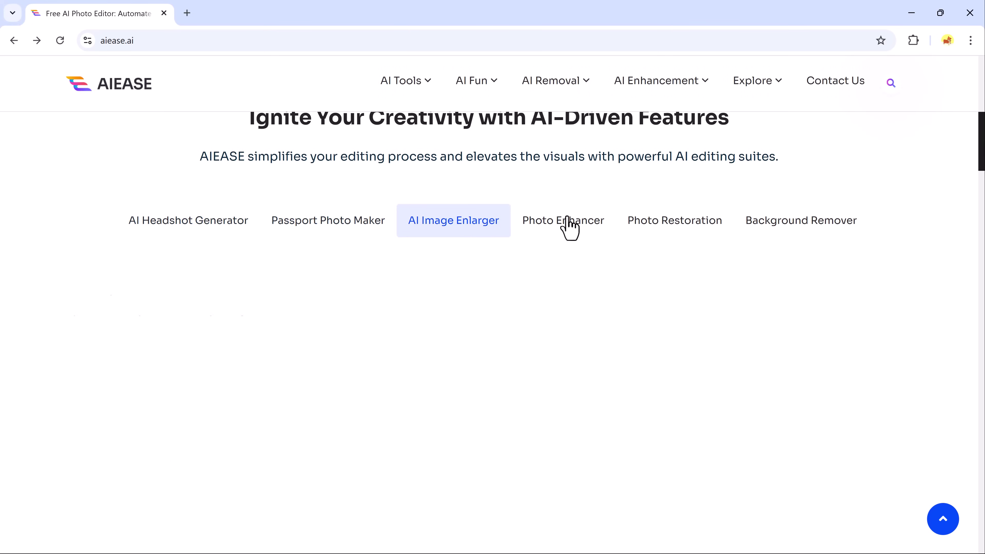
left_click(671, 227)
left_click(777, 225)
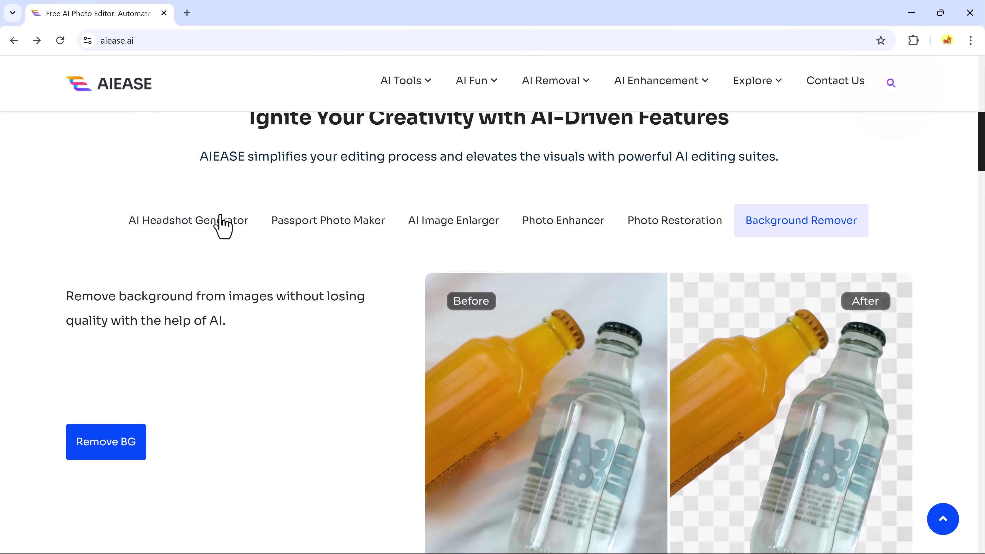
left_click(220, 223)
Look through the homepage sections on use cases, editor benefits, AI headshots, passport photos and photo restoration.
scroll(519, 242, "down", 3)
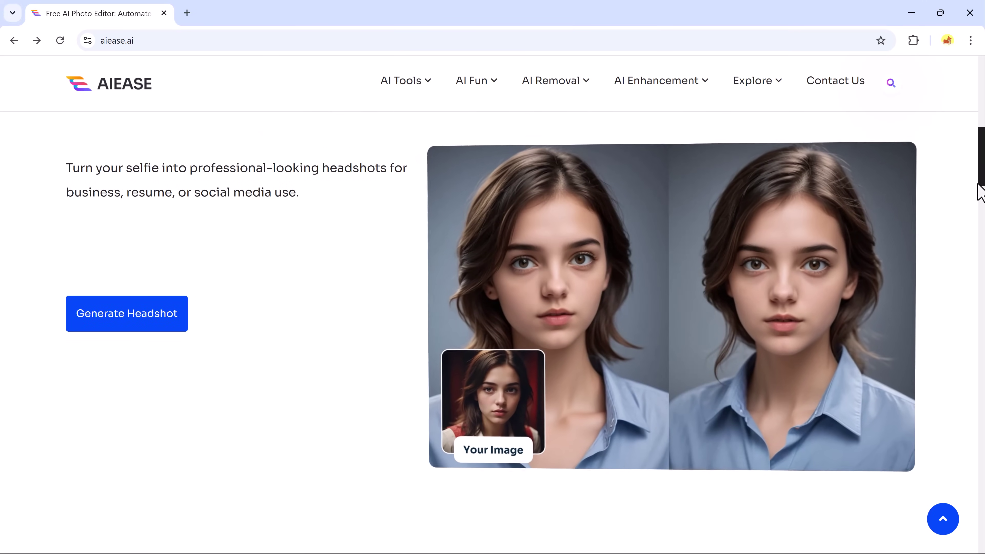
scroll(980, 190, "down", 4)
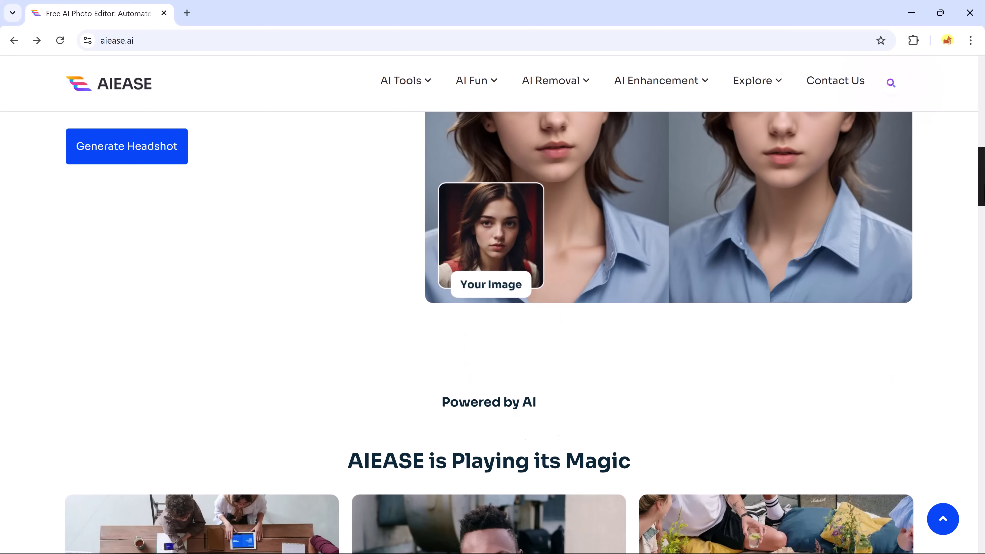
scroll(981, 190, "down", 7)
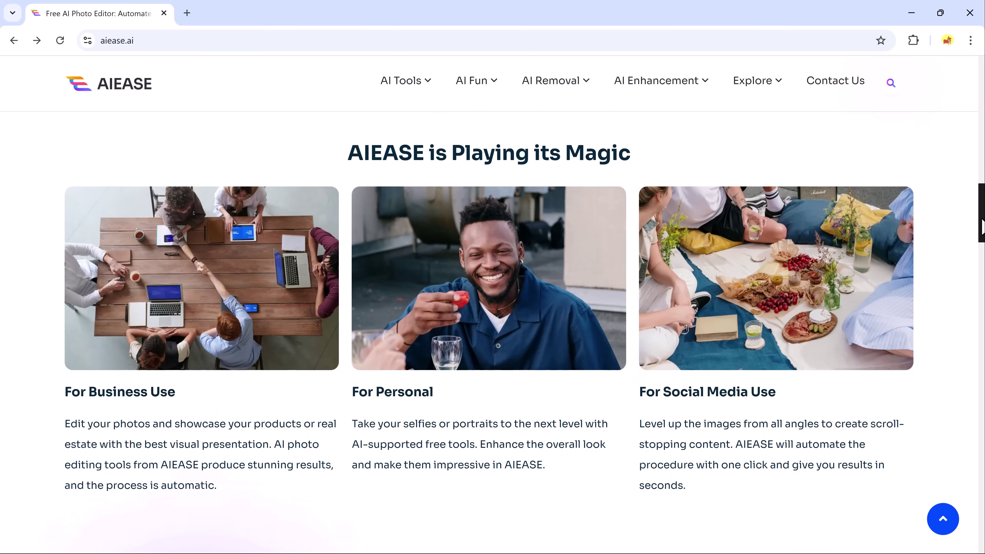
scroll(982, 225, "down", 11)
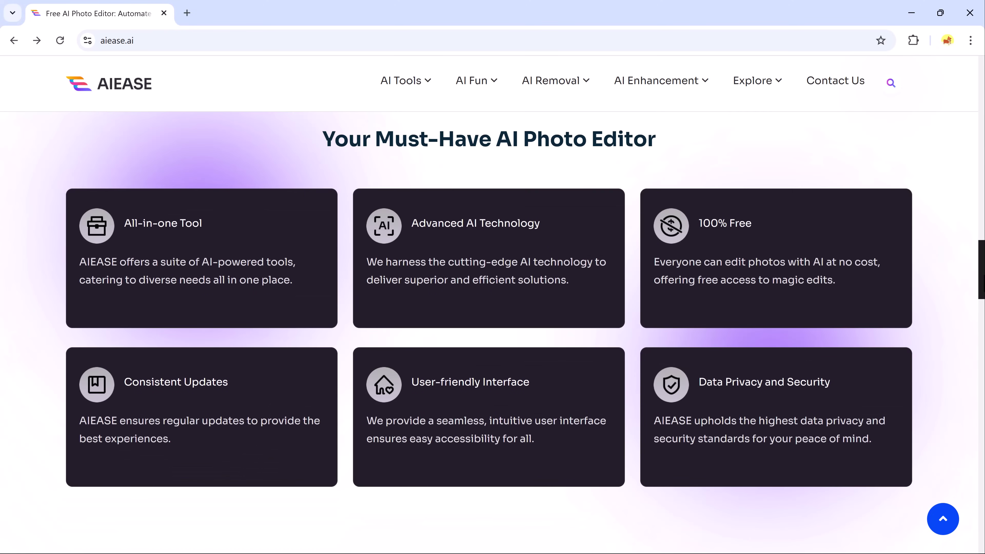
scroll(981, 272, "down", 12)
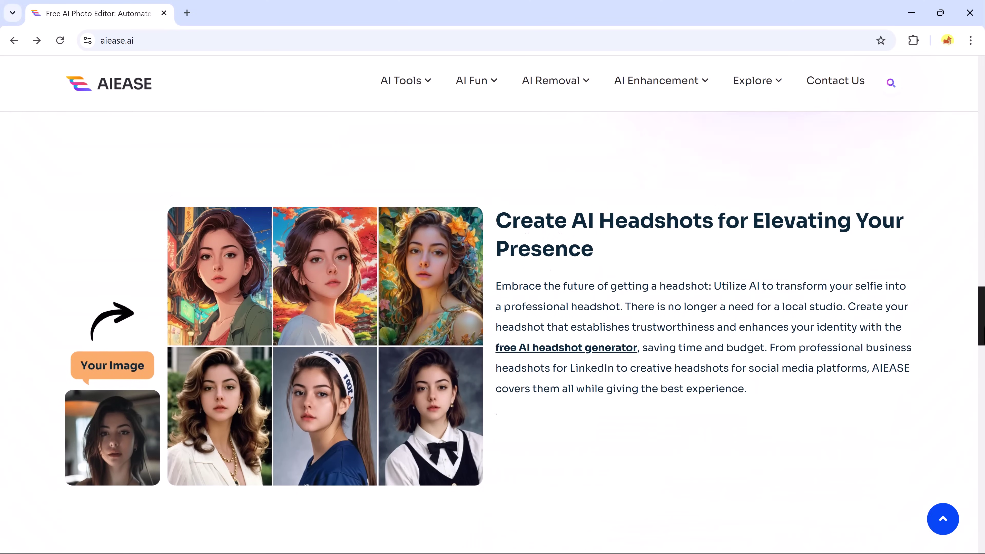
scroll(982, 341, "up", 3)
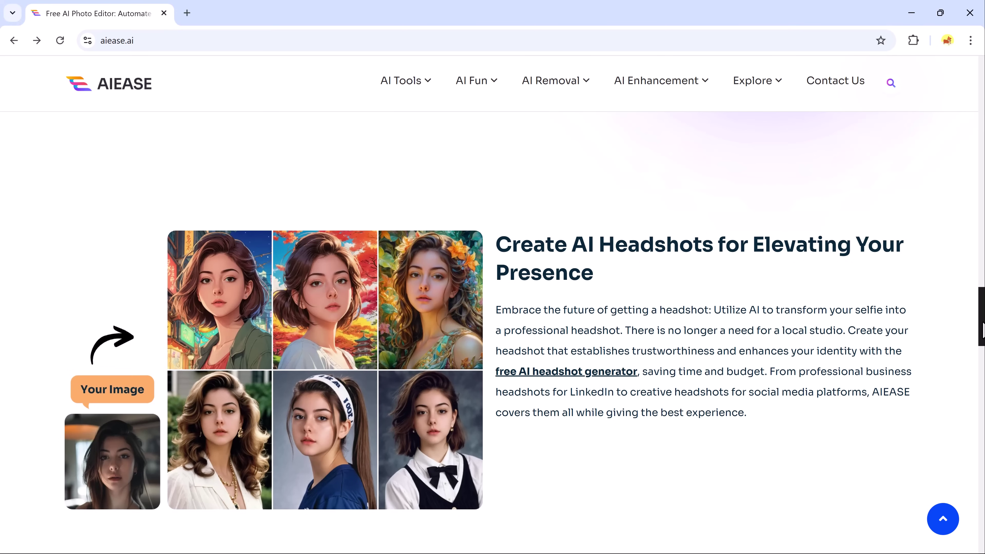
scroll(983, 330, "down", 10)
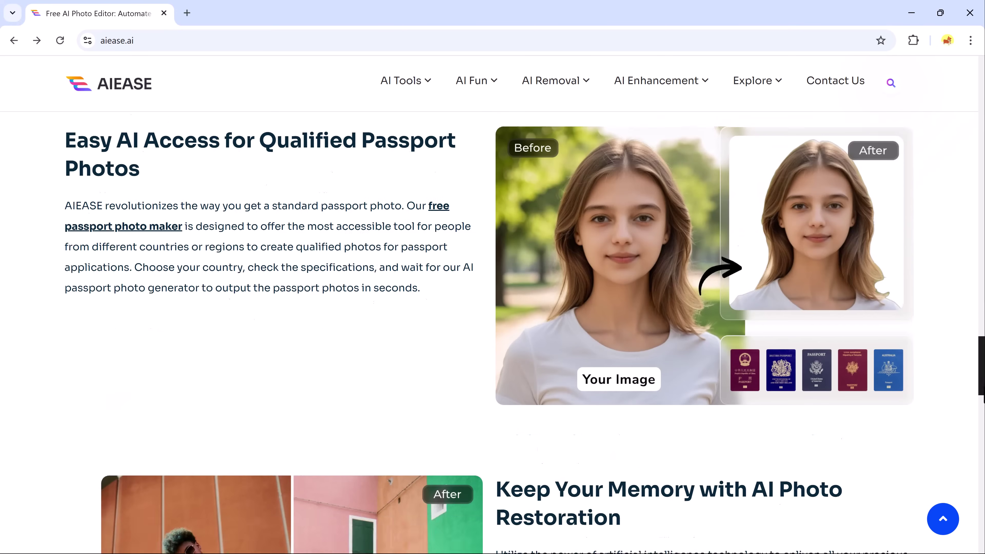
scroll(493, 330, "down", 20)
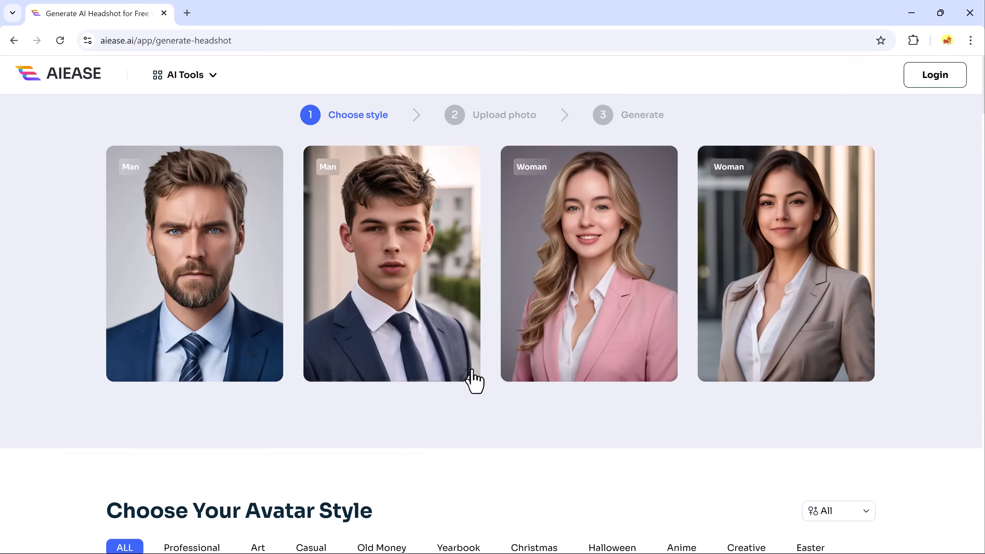
Browse the headshot generator's avatar style categories from Professional through Easter, and return to all styles.
scroll(488, 399, "down", 15)
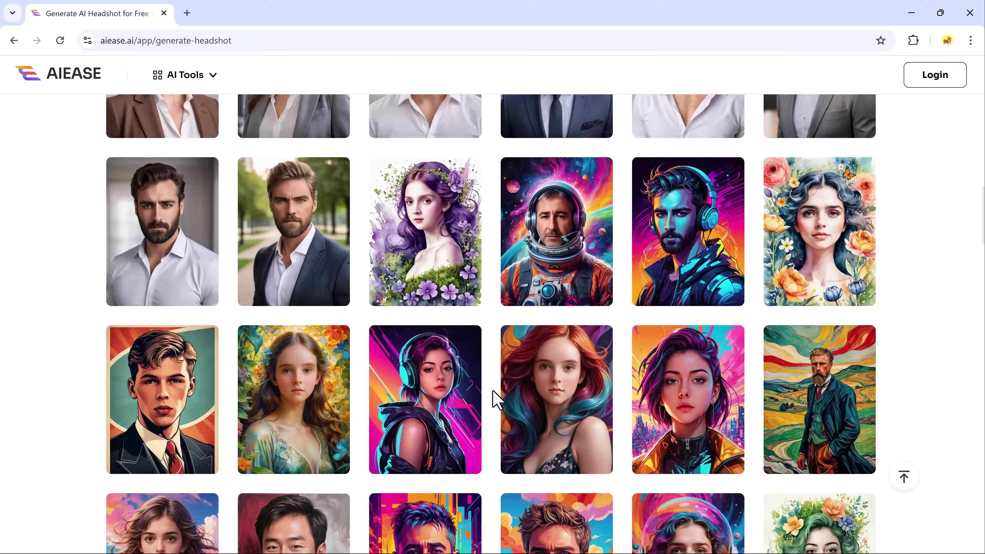
scroll(494, 392, "up", 10)
scroll(466, 402, "up", 3)
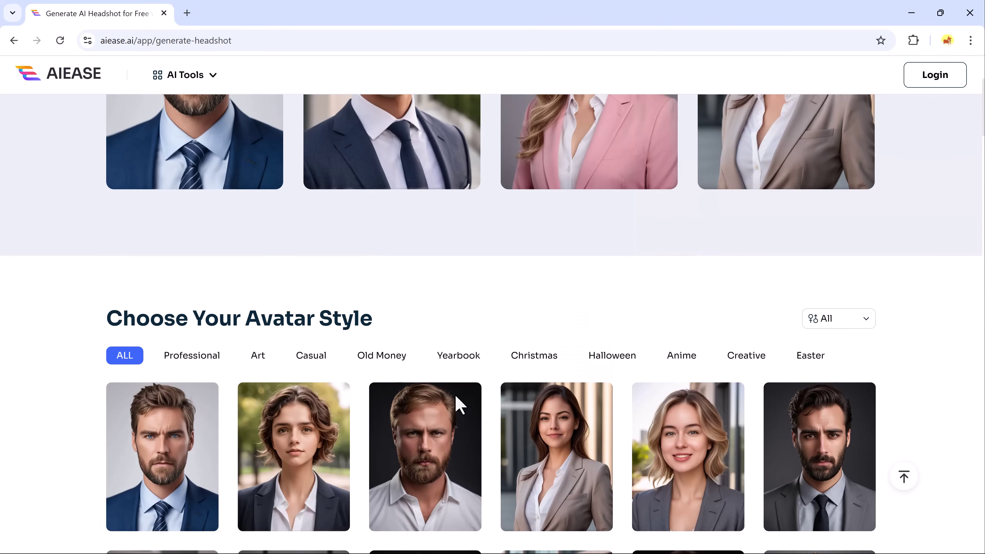
left_click(190, 357)
left_click(265, 359)
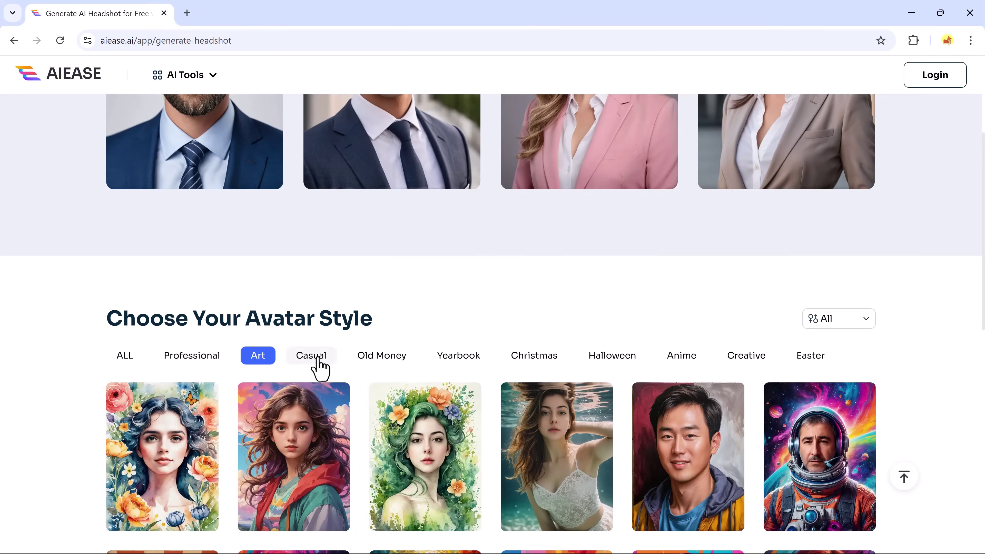
left_click(314, 357)
left_click(375, 354)
left_click(444, 363)
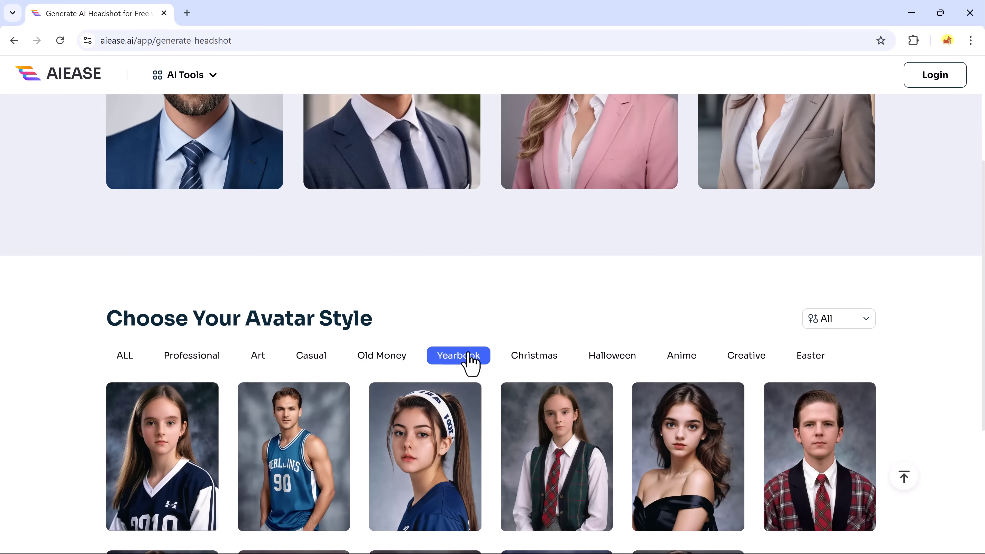
left_click(535, 365)
left_click(622, 362)
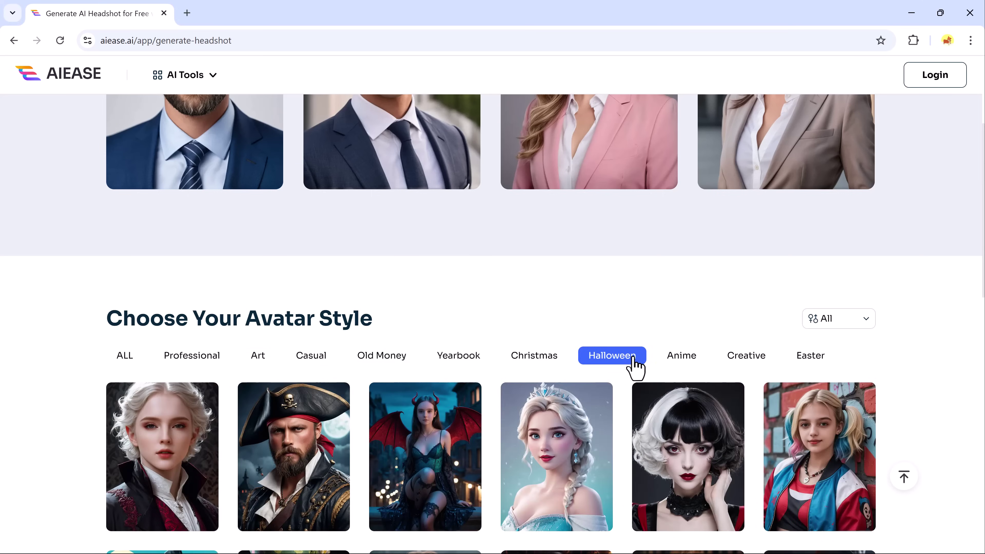
left_click(674, 363)
left_click(754, 367)
left_click(796, 367)
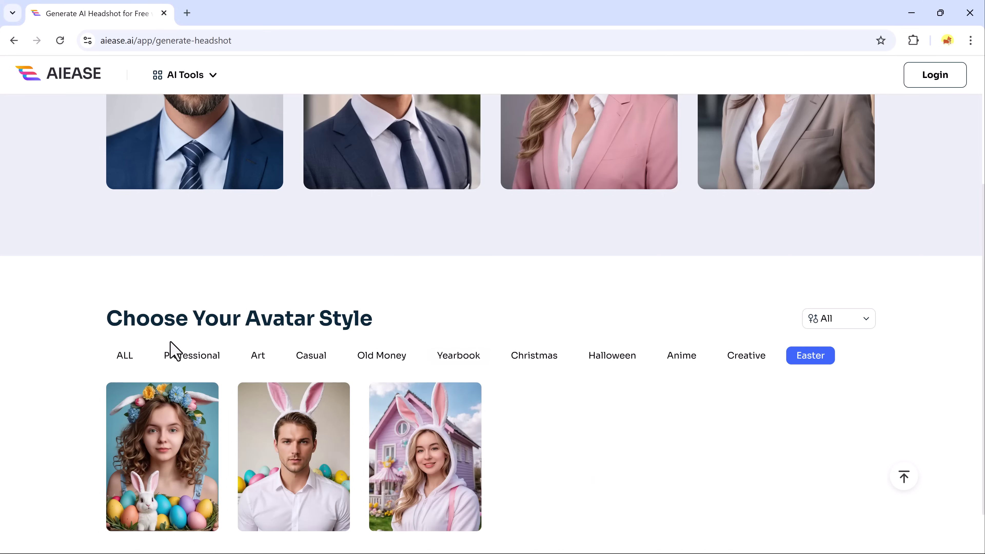
left_click(125, 363)
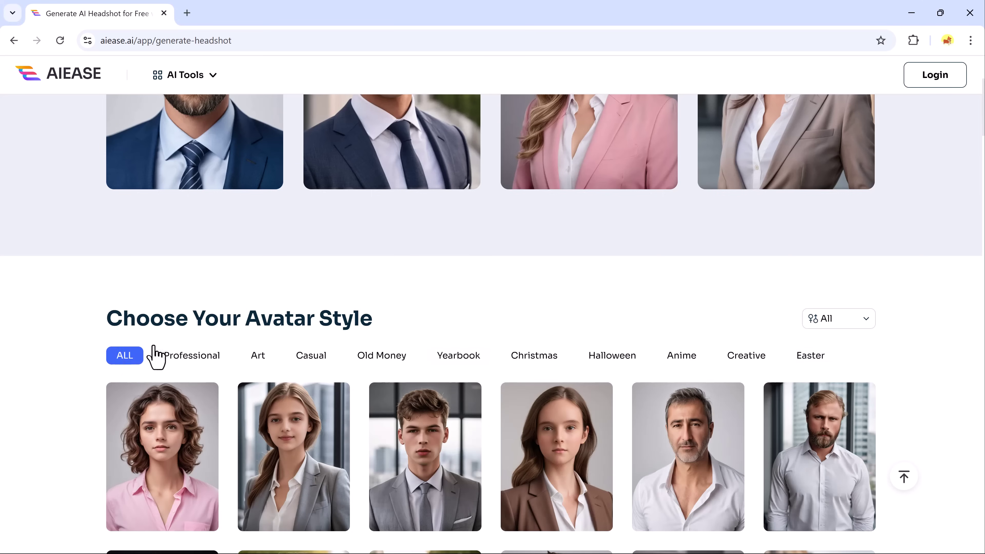
Choose the Professional man style with the white shirt and upload the photo 12 (1).jpg from the Videos folder.
scroll(229, 336, "down", 8)
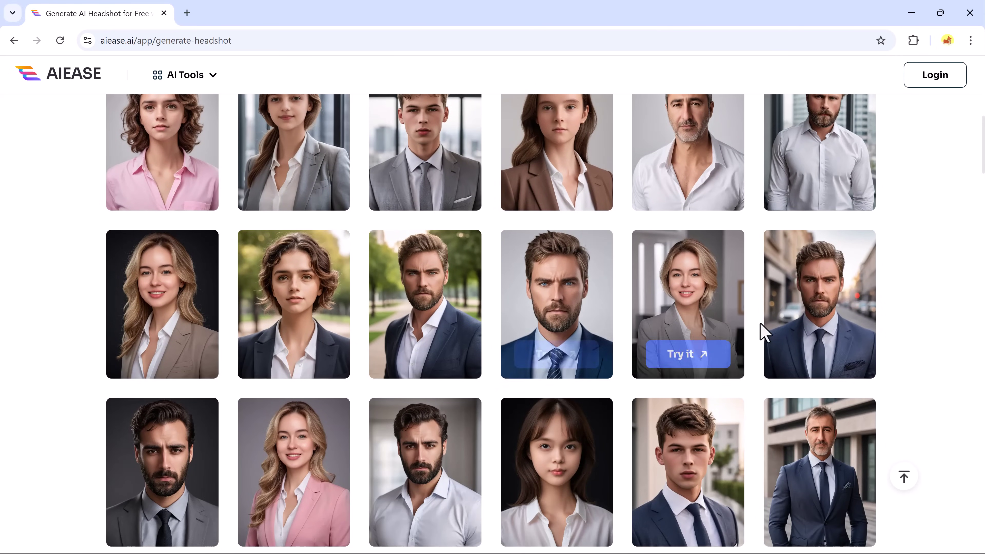
scroll(772, 333, "down", 3)
left_click(453, 363)
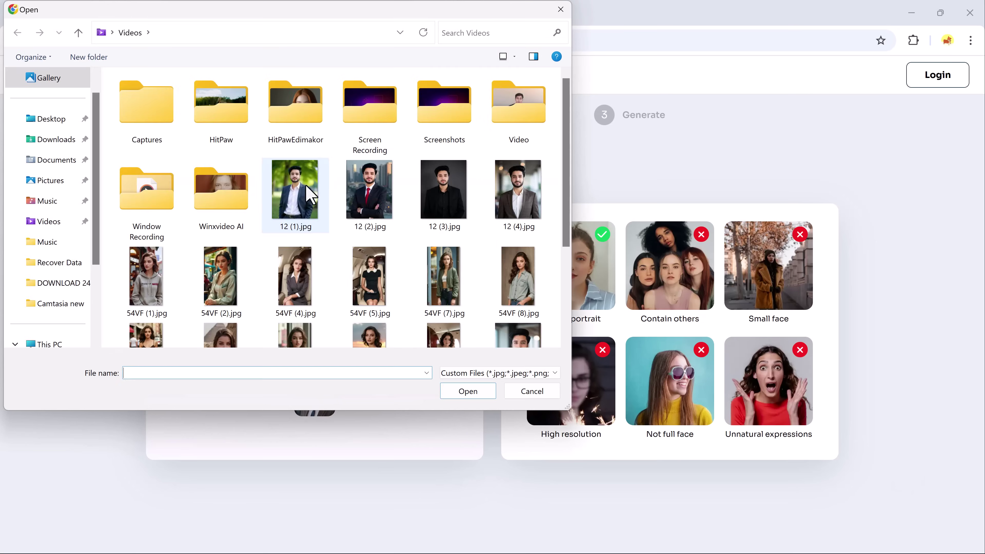
double_click(299, 193)
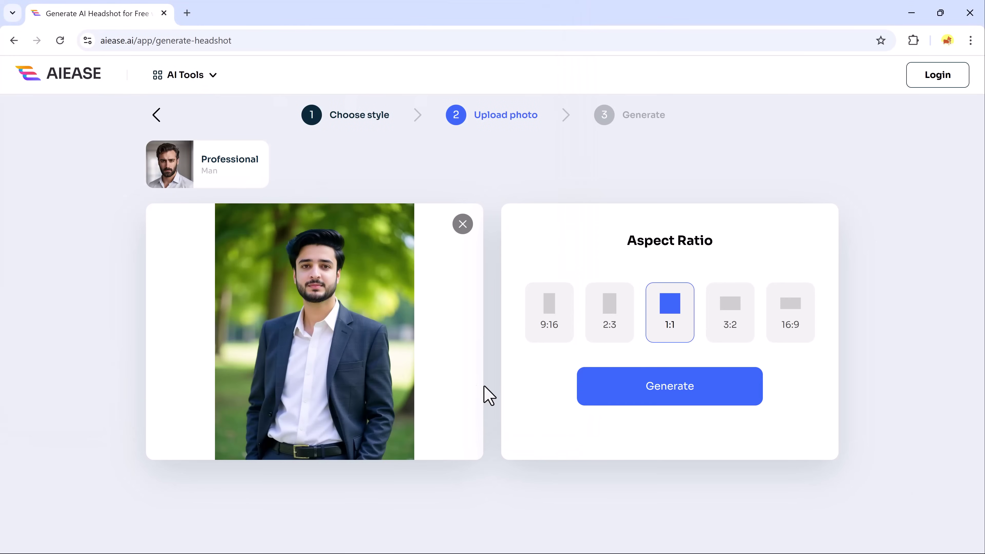
Set the aspect ratio to 9:16 and generate the headshot.
left_click(731, 322)
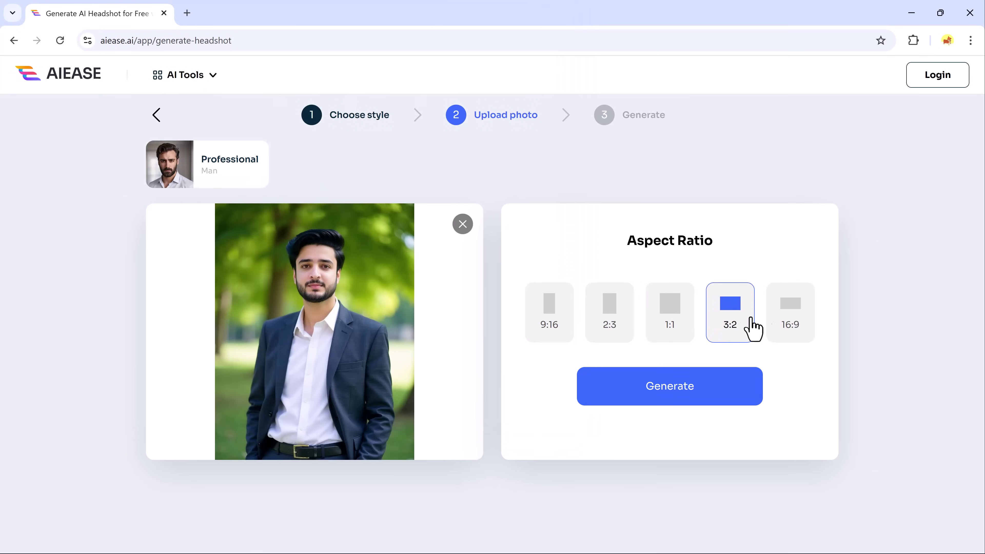
left_click(799, 316)
left_click(551, 314)
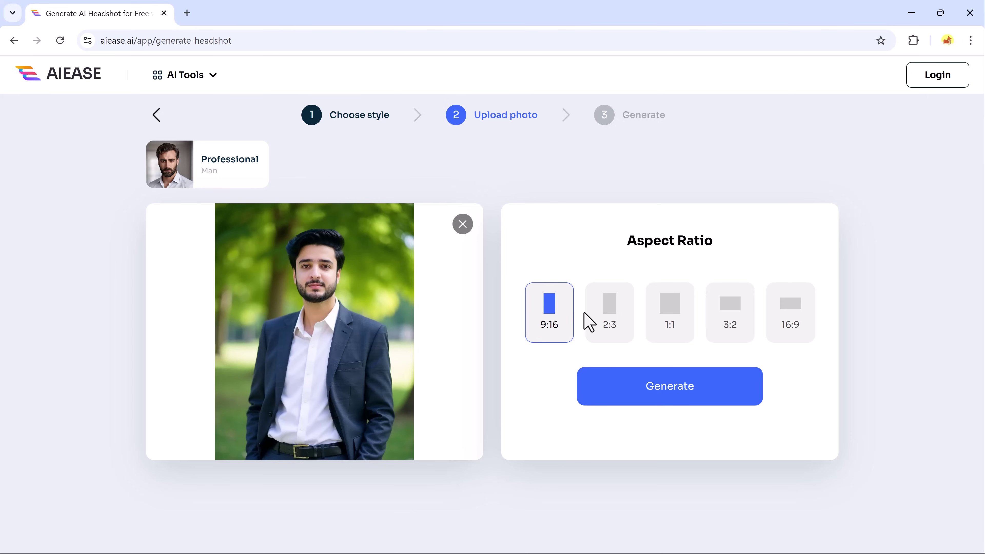
left_click(636, 396)
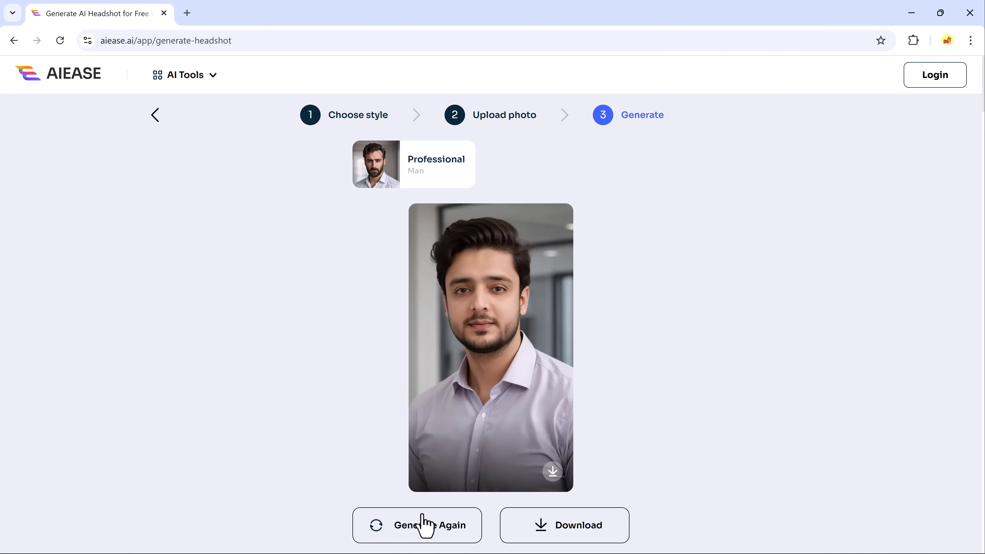
Generate the professional headshot again and download the new version for a closer look.
left_click(421, 528)
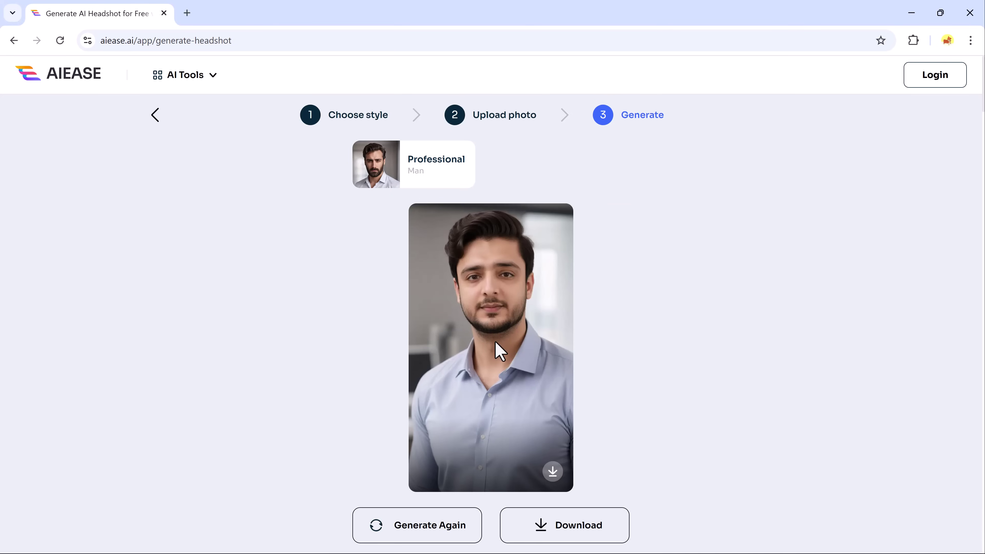
left_click(588, 524)
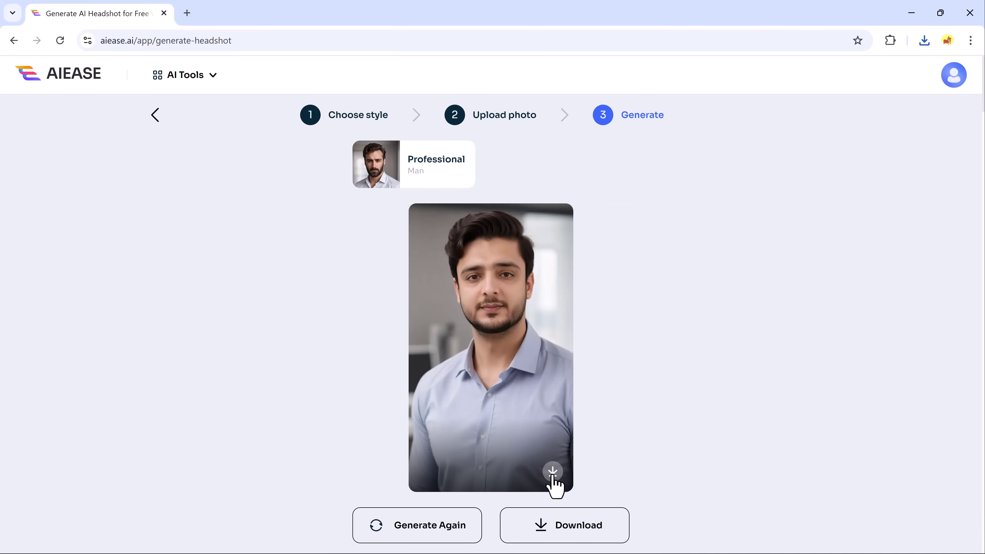
left_click(552, 472)
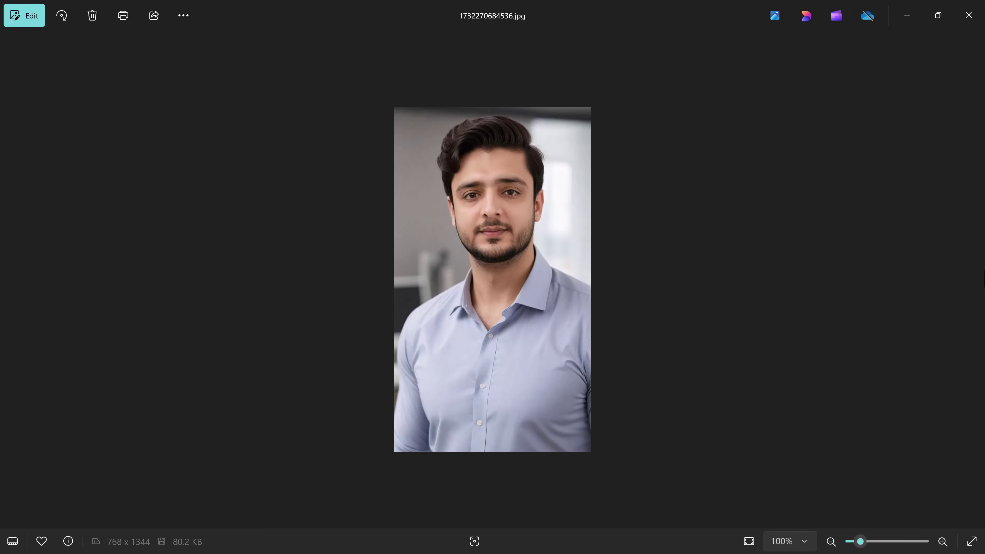
scroll(878, 284, "up", 2)
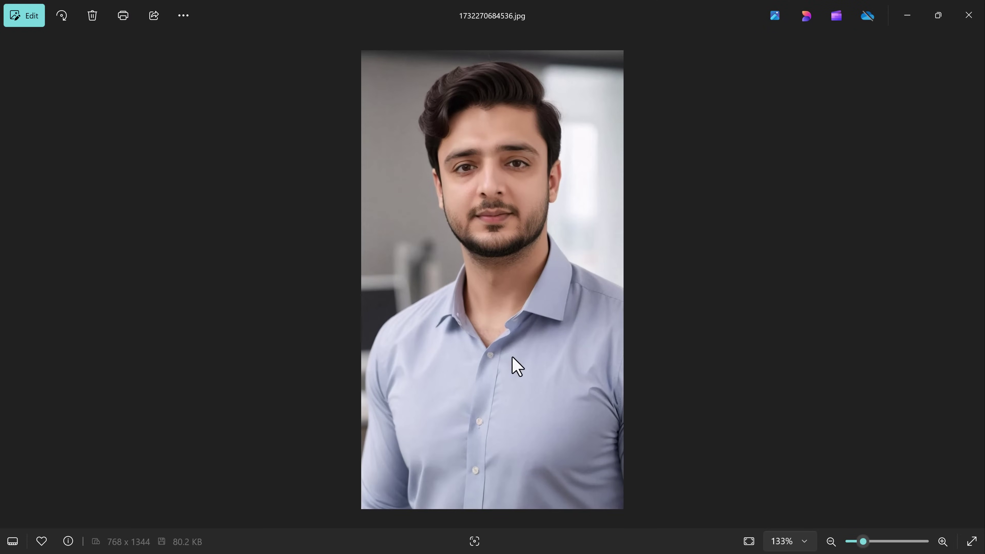
scroll(630, 357, "down", 3)
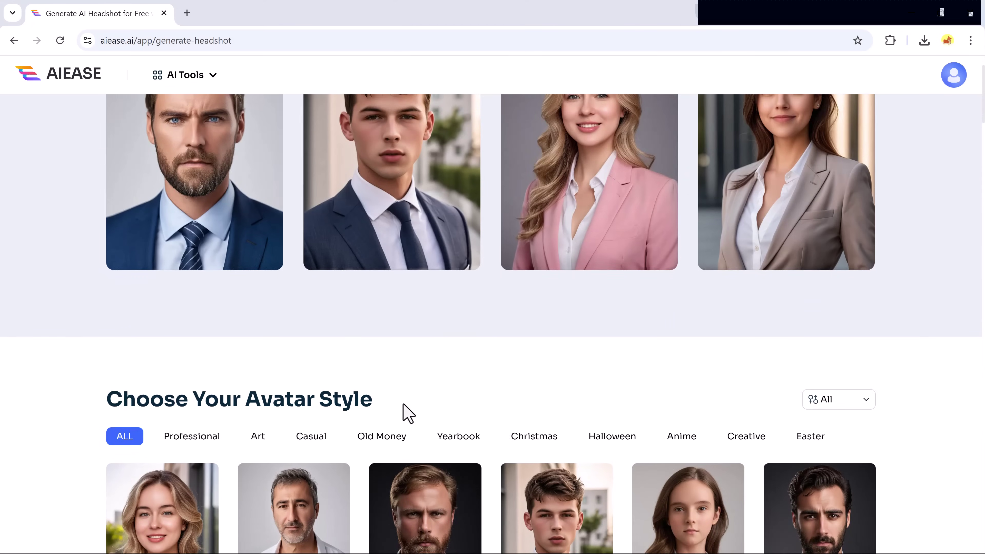
Choose the underwater Art woman style and upload the blonde woman's portrait PNG from the Desktop folder.
scroll(404, 412, "down", 10)
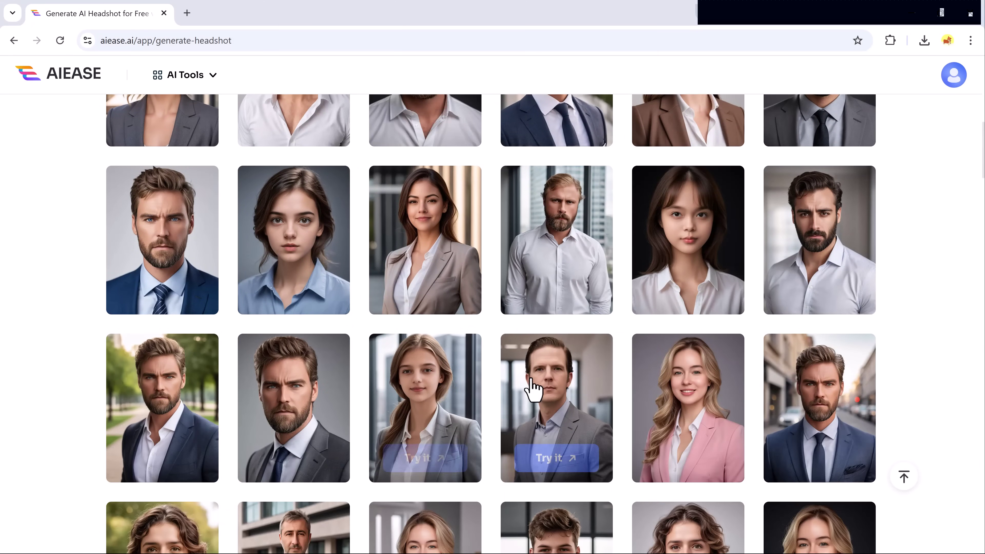
scroll(532, 390, "down", 6)
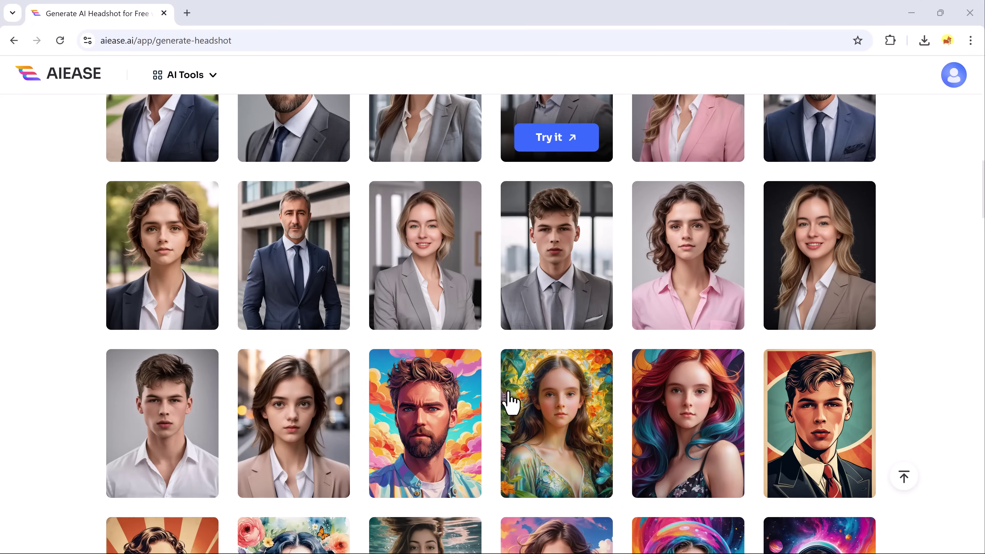
scroll(510, 402, "down", 5)
left_click(434, 450)
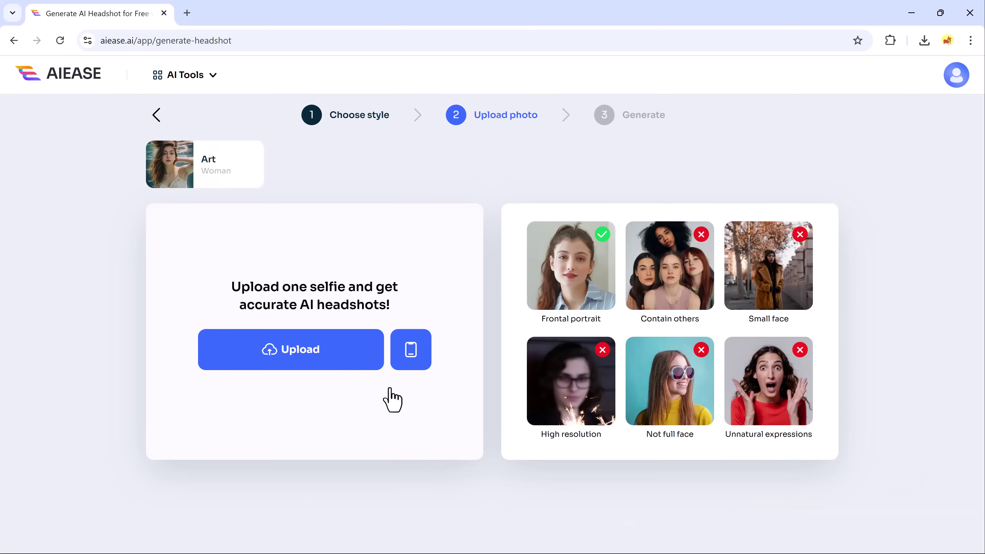
left_click(322, 367)
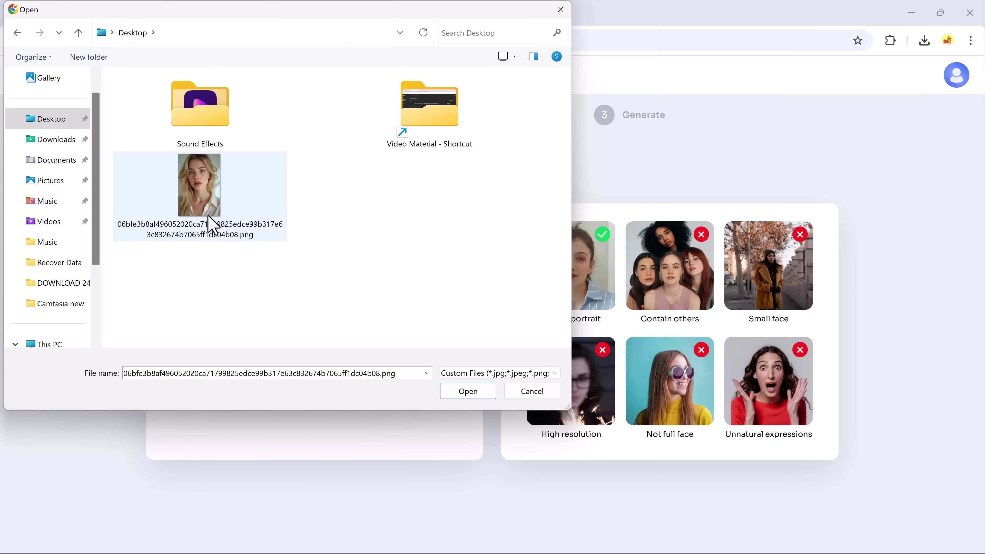
double_click(210, 224)
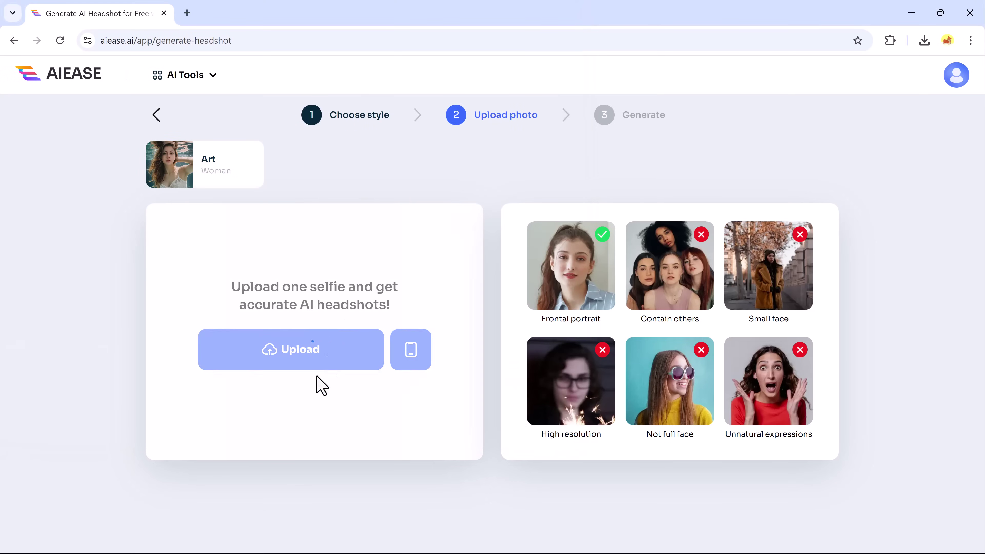
Set the aspect ratio to 16:9 and generate the underwater Art headshot of the blonde woman.
left_click(732, 322)
left_click(789, 324)
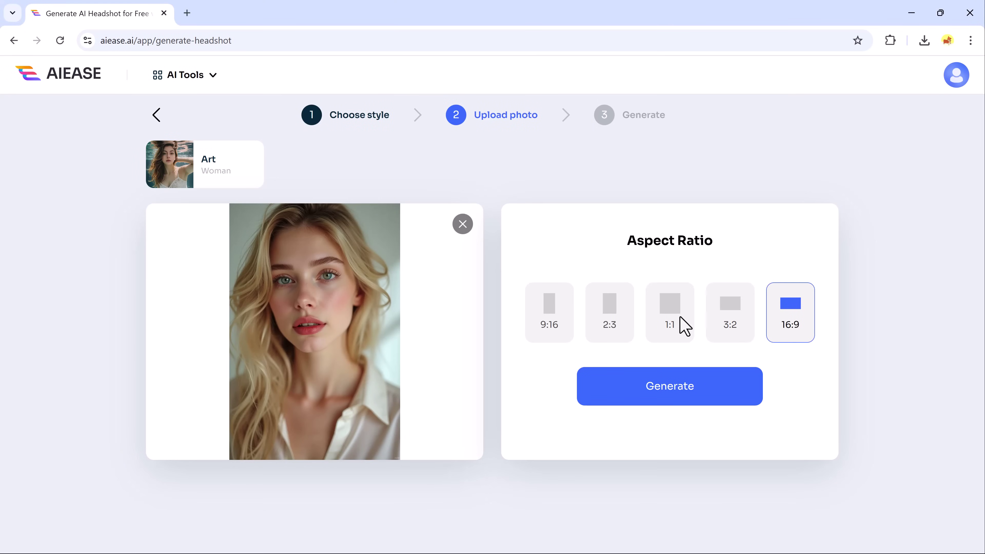
left_click(683, 393)
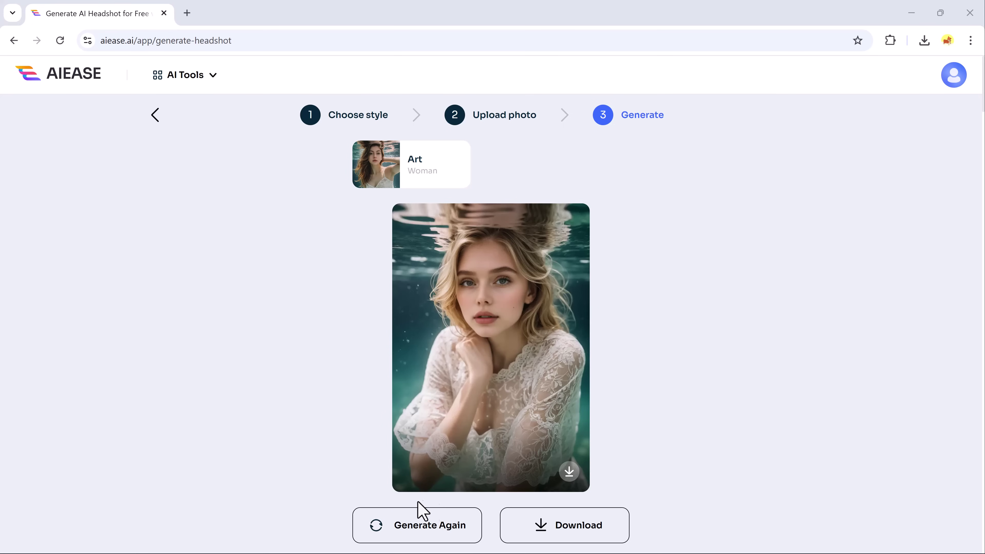
Generate the underwater headshot again and download the new version.
left_click(402, 536)
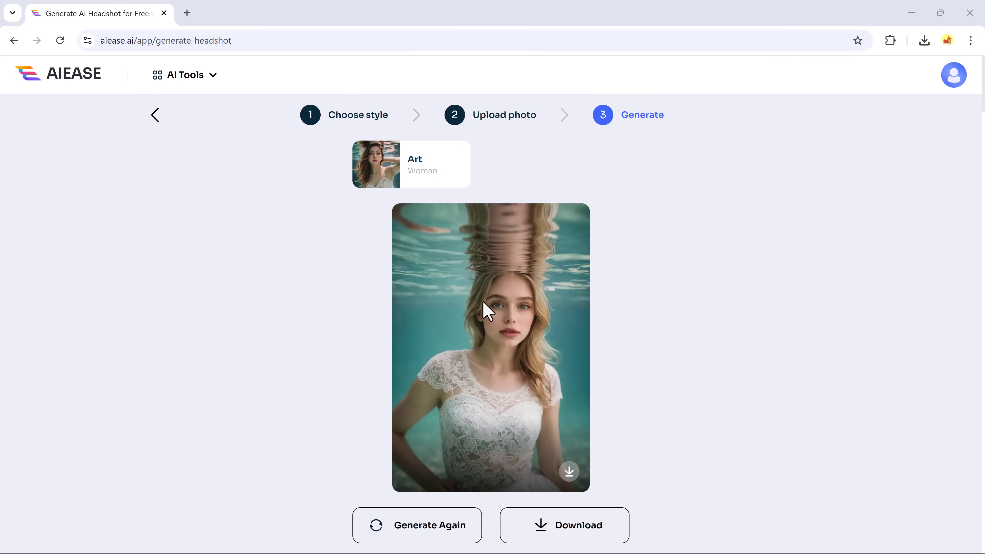
left_click(569, 472)
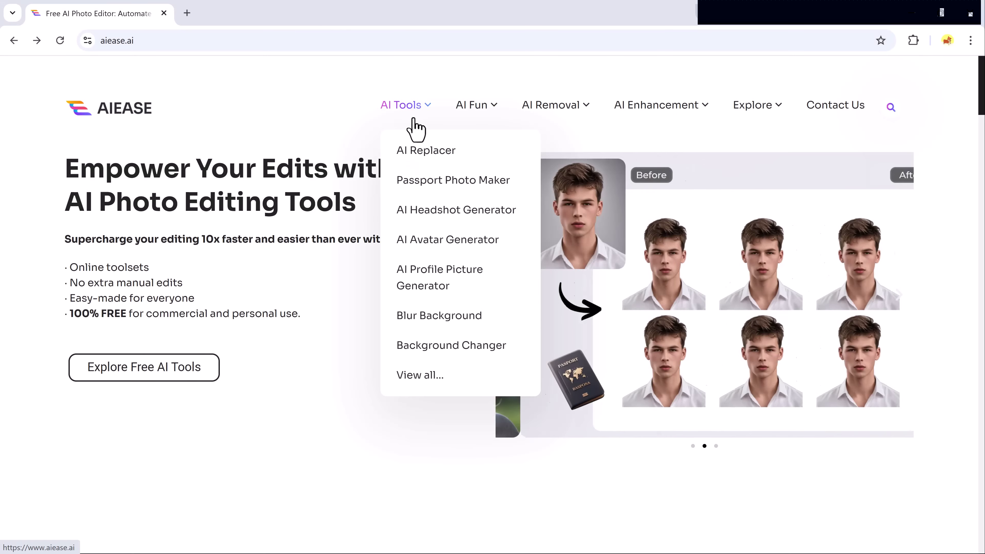
Find the AI Background Remover in the full list of AI tools and open its page.
left_click(419, 375)
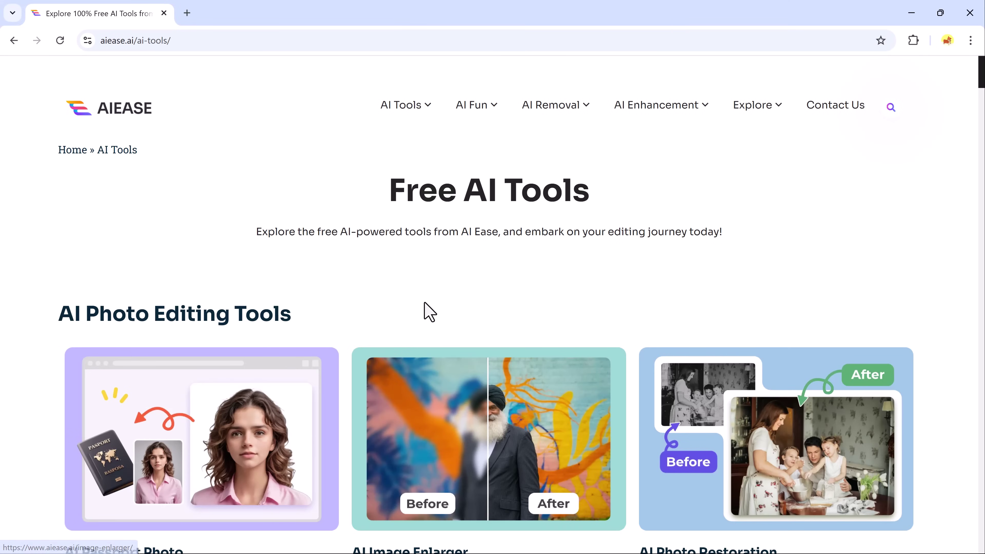
scroll(420, 287, "down", 20)
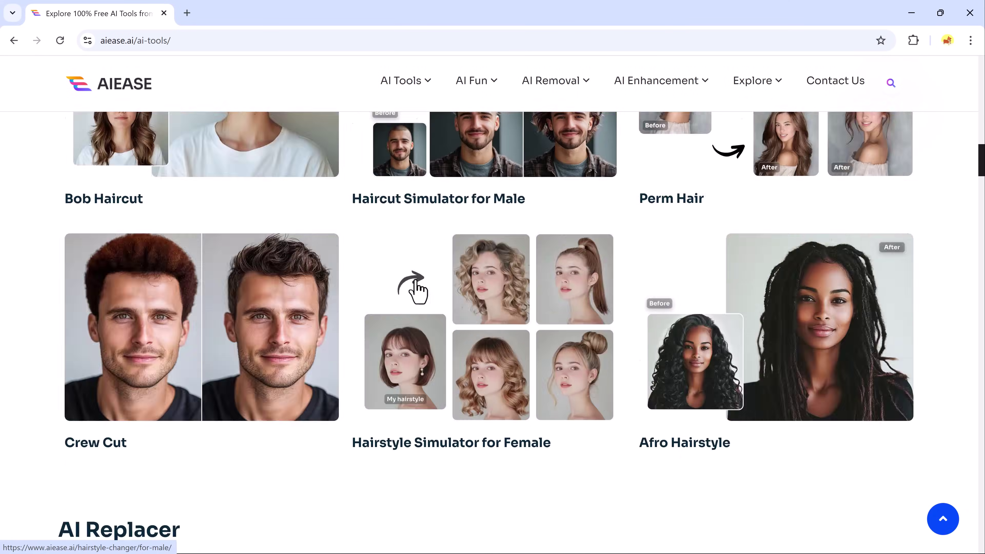
scroll(419, 287, "down", 20)
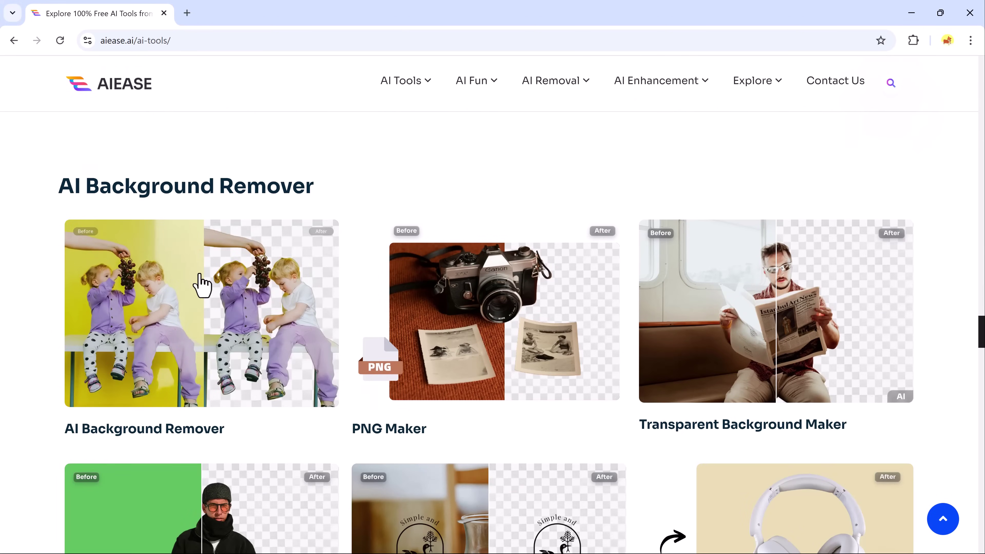
left_click(185, 295)
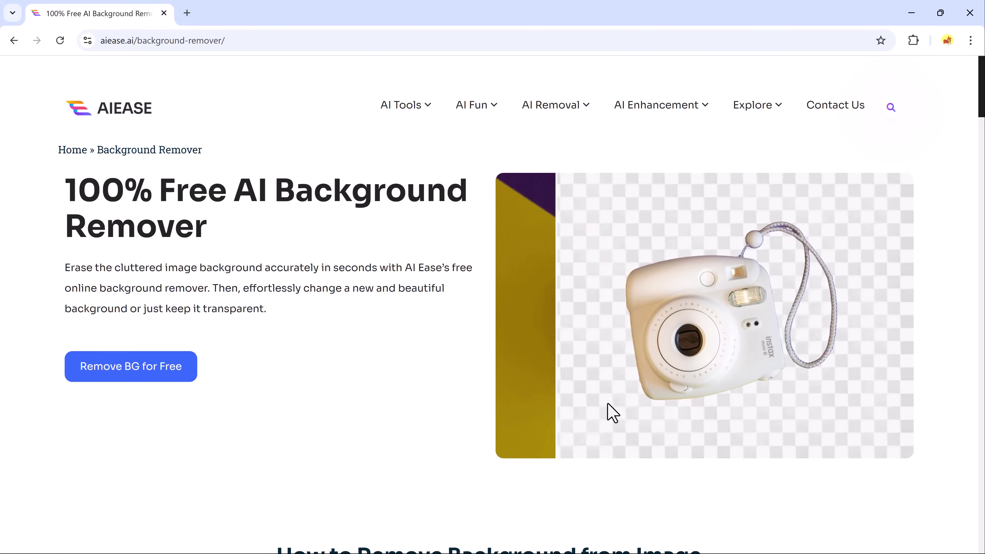
Remove the background from the portrait of the woman in the maroon sweater and open the replacement backgrounds.
left_click(101, 374)
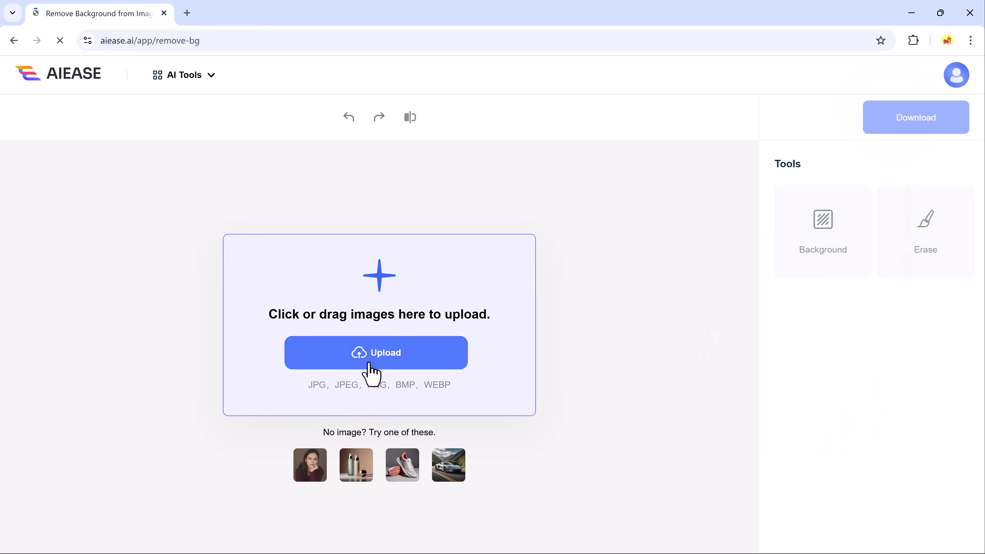
left_click(368, 353)
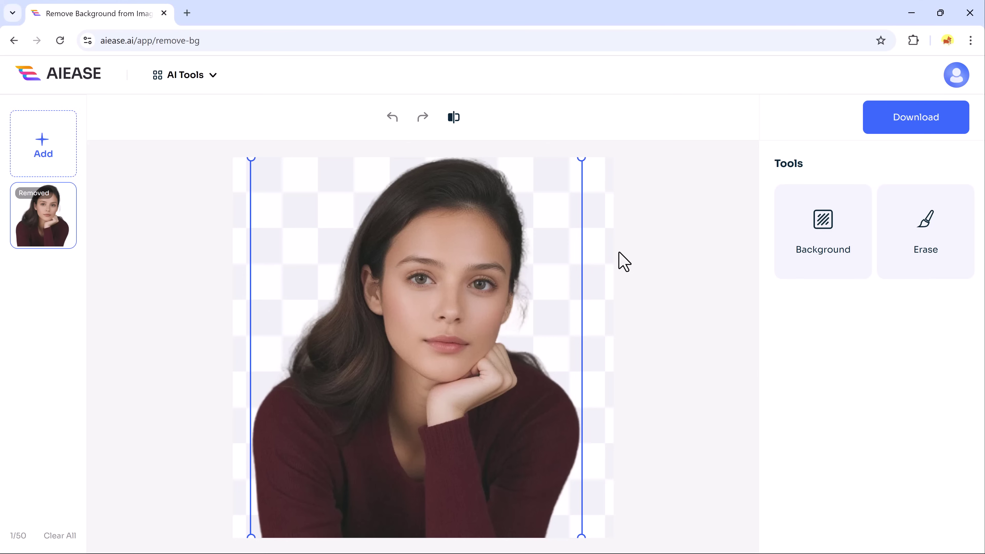
left_click(810, 250)
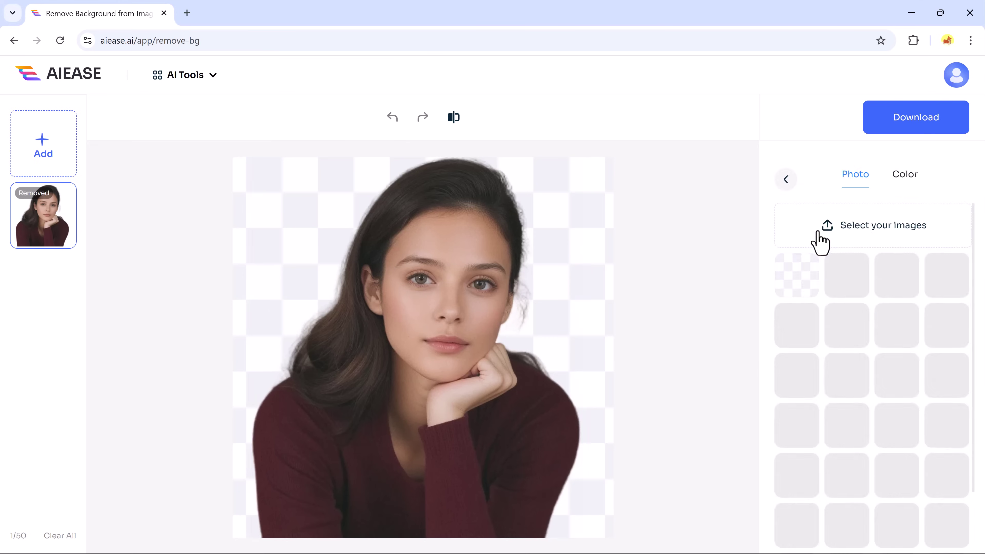
Try the white wood, green wall, leaf, pink wall, blue marble, brushed metal and bokeh photo backgrounds behind the woman.
left_click(795, 329)
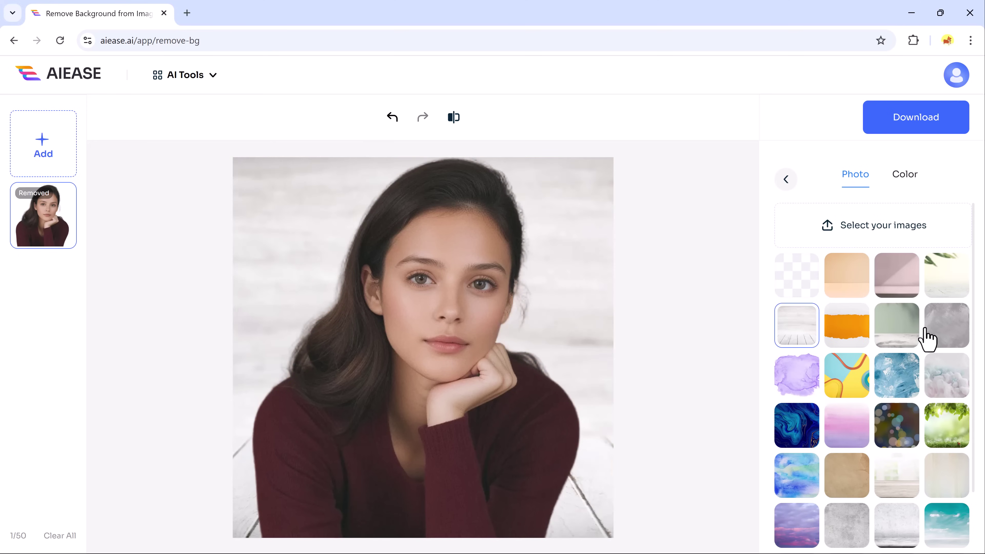
left_click(902, 333)
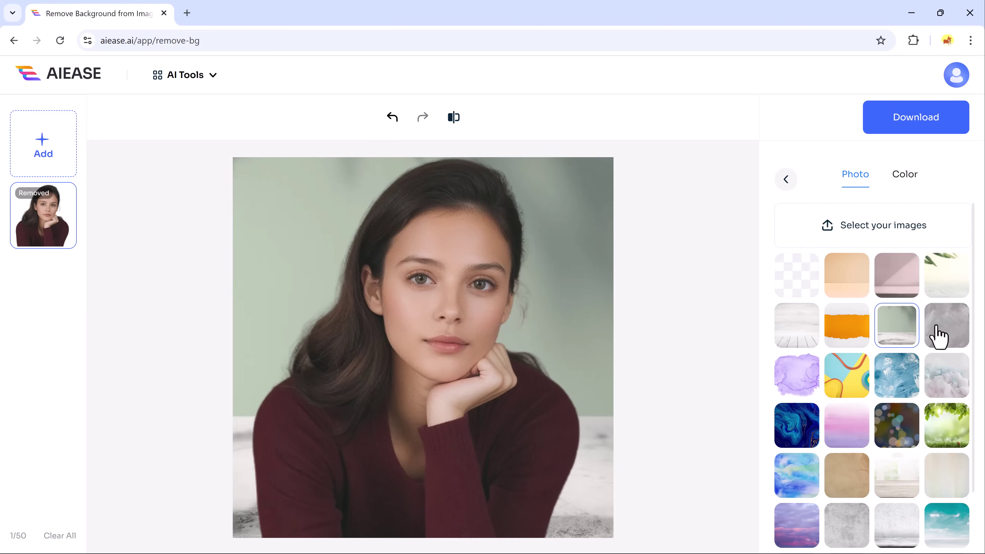
left_click(940, 287)
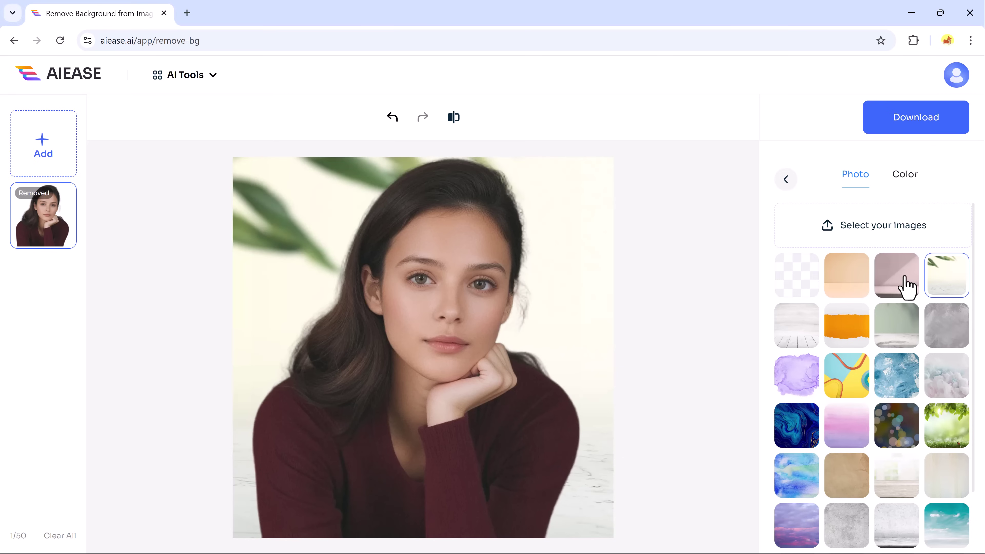
left_click(907, 287)
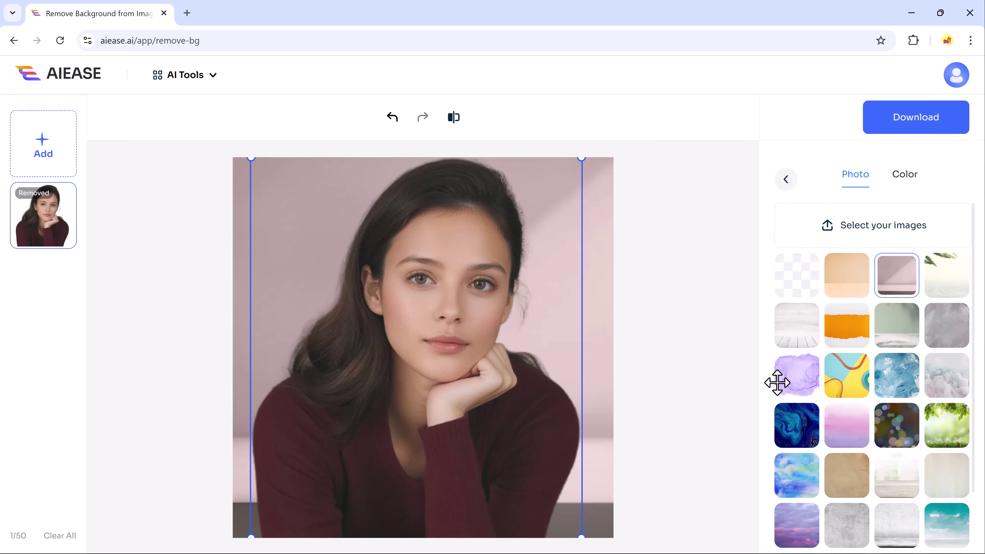
scroll(814, 374, "down", 5)
left_click(796, 248)
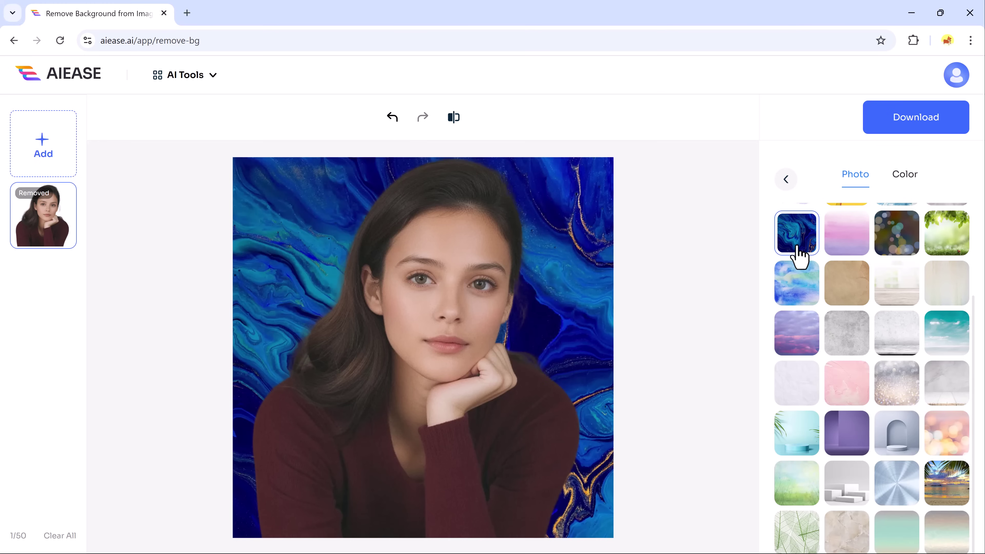
left_click(884, 487)
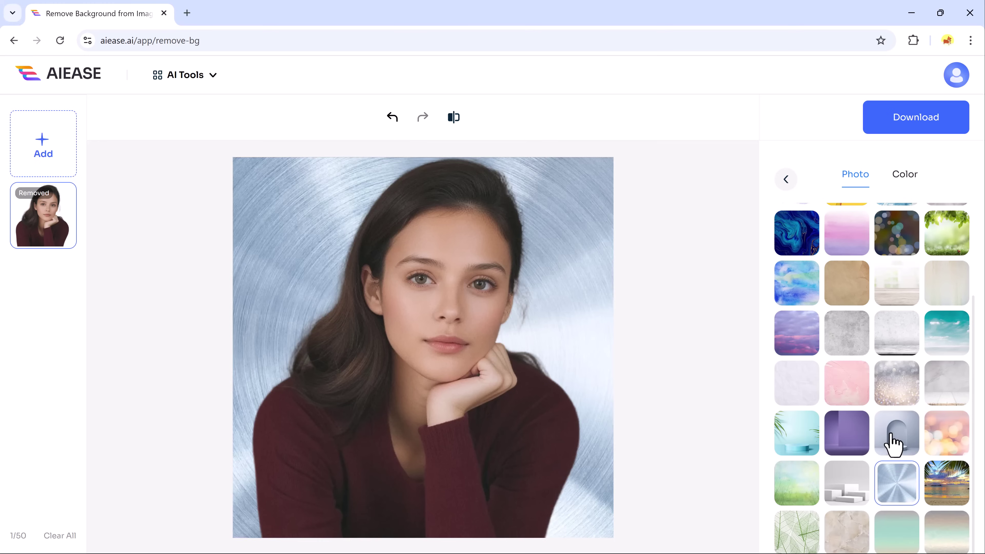
left_click(889, 234)
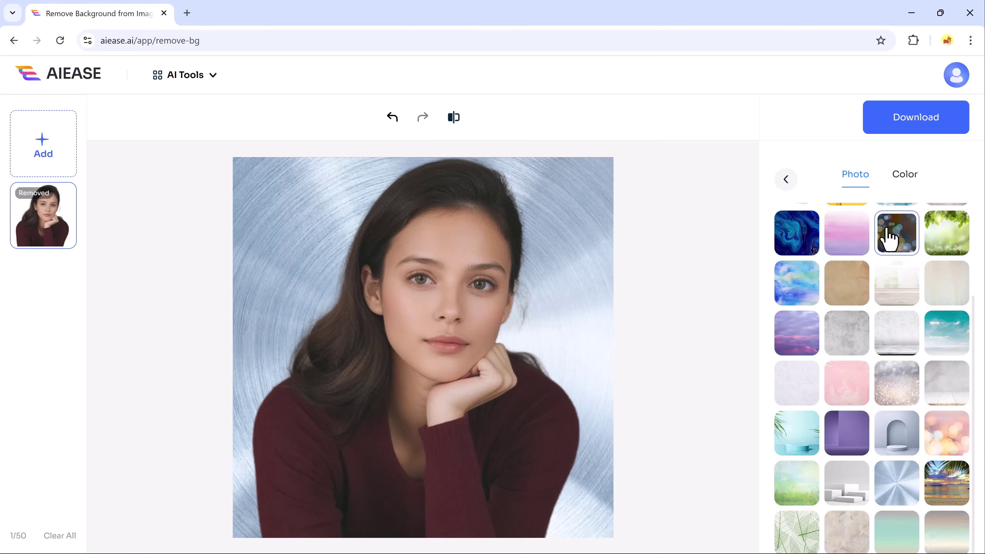
scroll(880, 303, "up", 5)
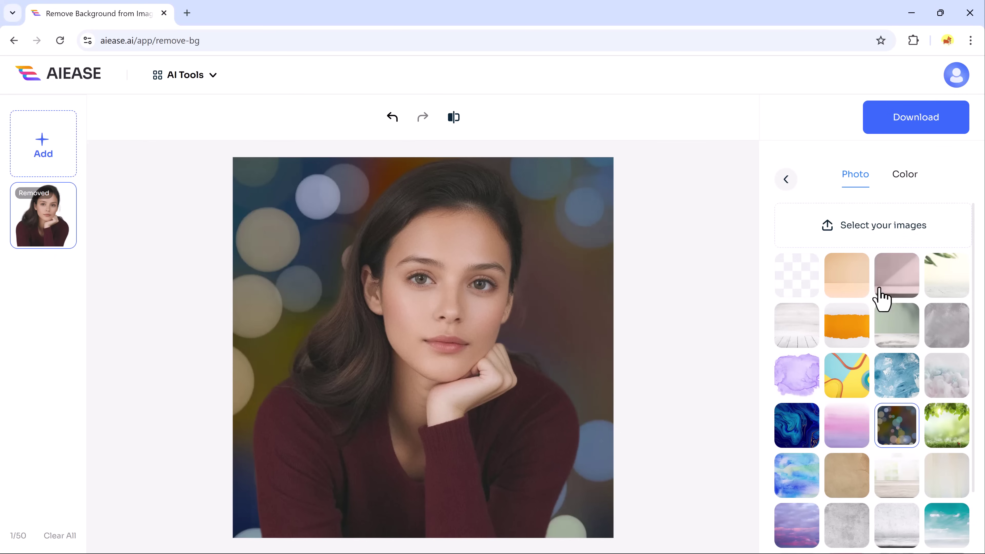
Apply the peach photo background behind the woman and download the current image.
left_click(854, 287)
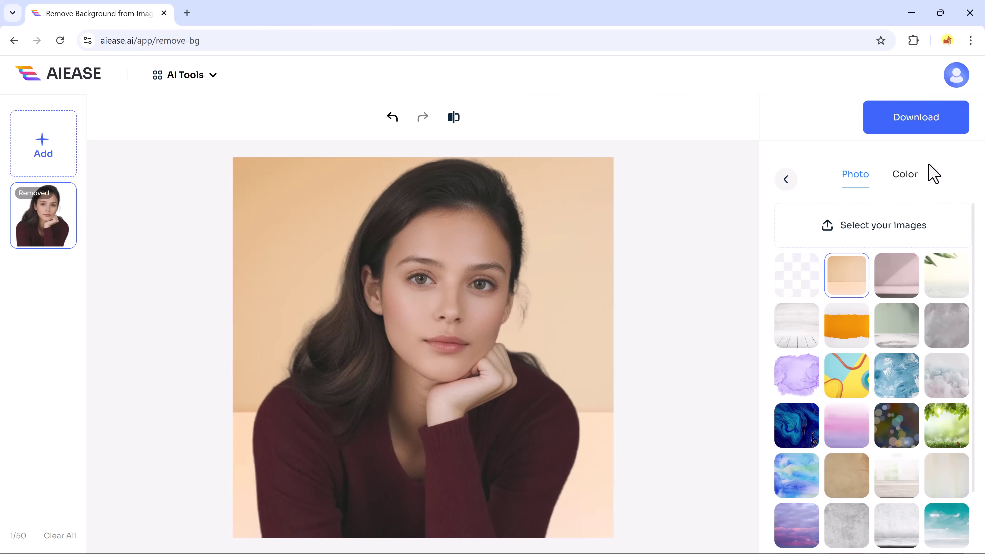
left_click(917, 113)
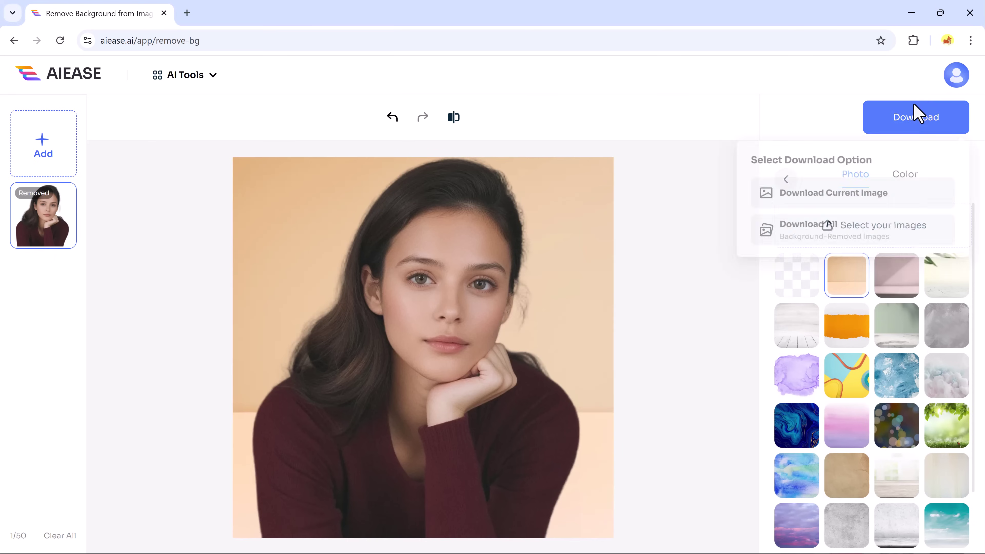
left_click(805, 202)
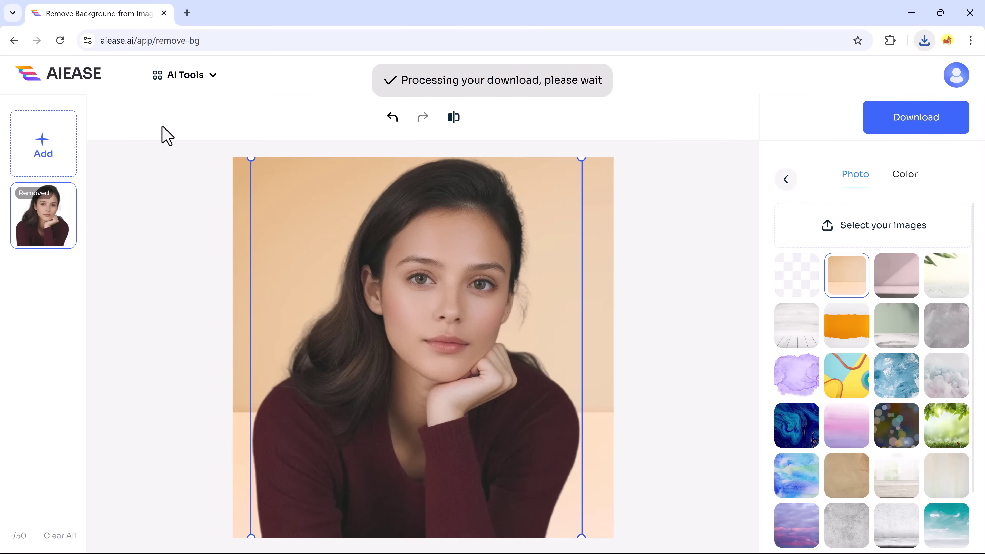
Return to the AI tools list and open the Remove Watermark from Image tool.
left_click(5, 45)
left_click(7, 46)
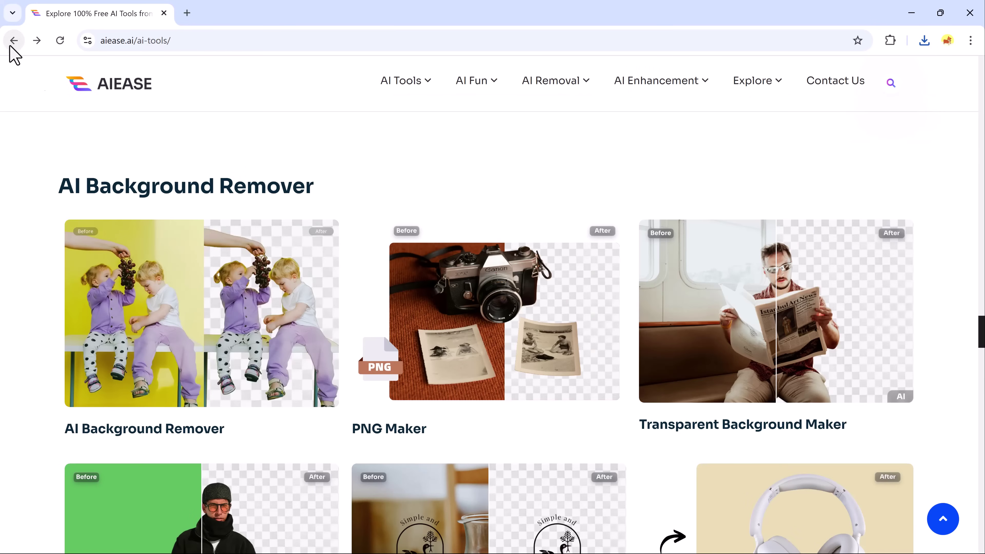
scroll(297, 302, "down", 15)
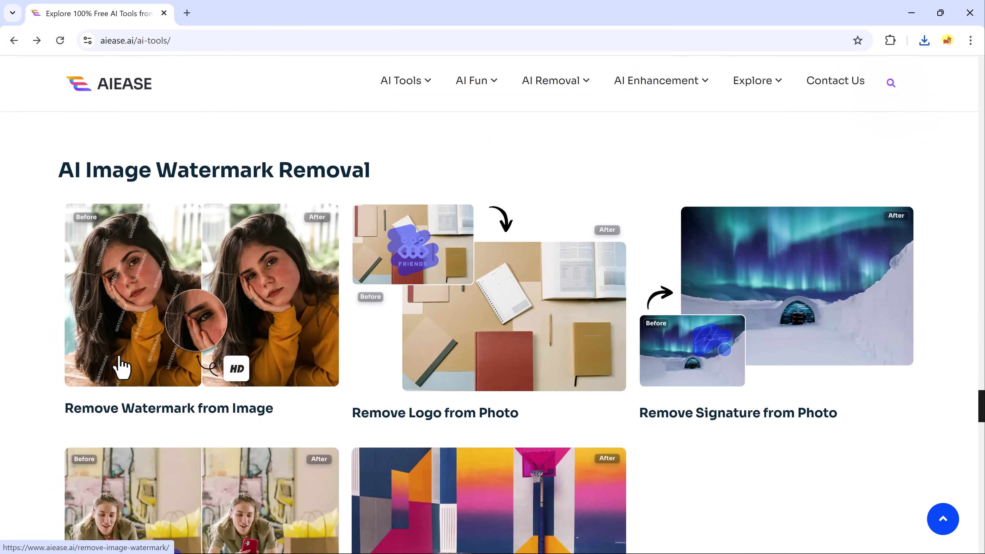
left_click(196, 359)
left_click(172, 410)
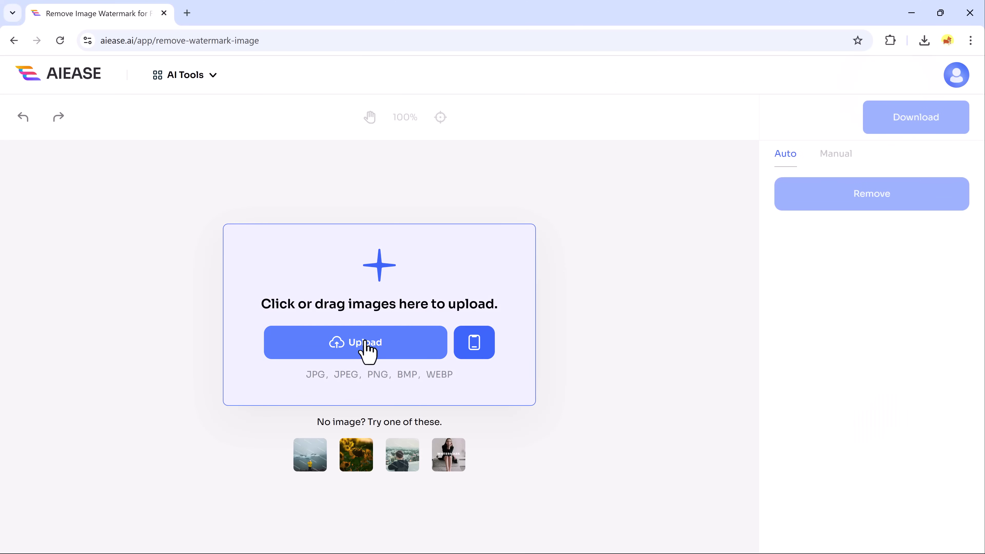
Load the photo of the seated woman with the WATERMARK text and remove the watermark automatically.
left_click(367, 349)
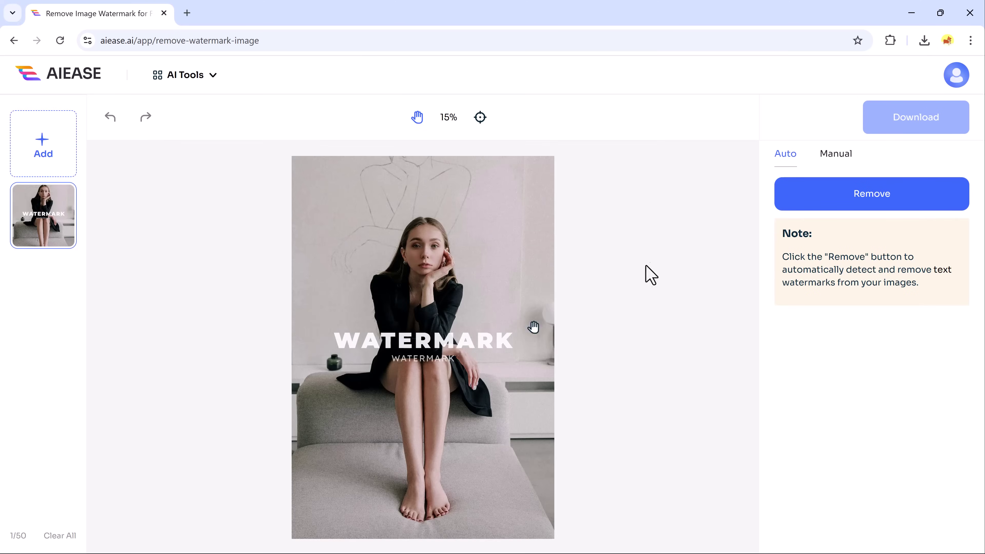
left_click(859, 196)
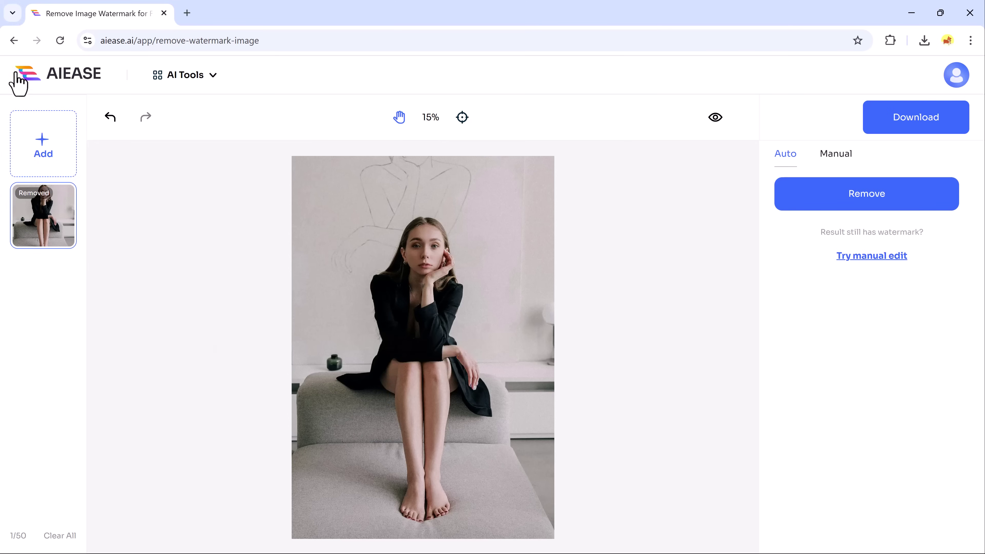
Return to the AI tools list and open the Remove Object from Photo tool in the AI Object Removal section.
left_click(11, 40)
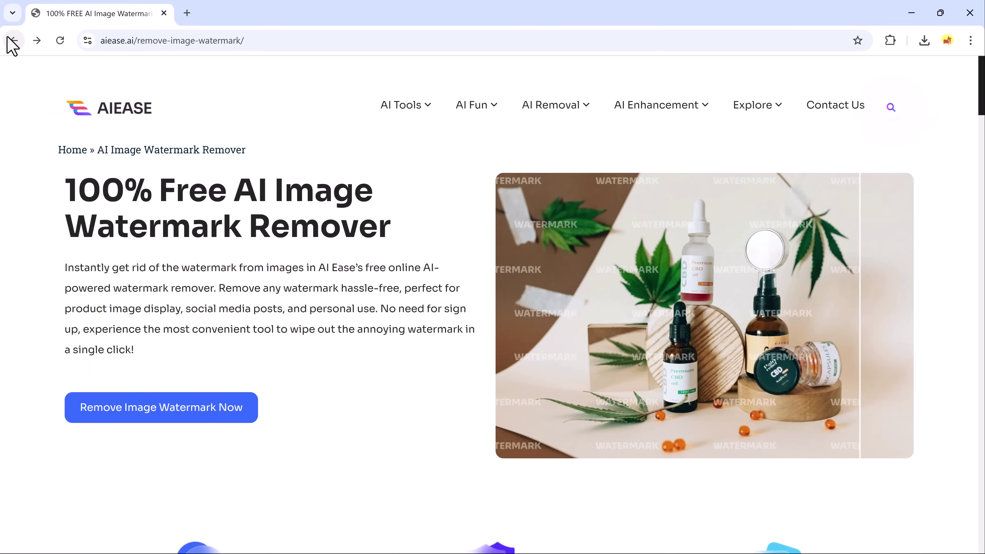
left_click(8, 37)
scroll(187, 274, "down", 8)
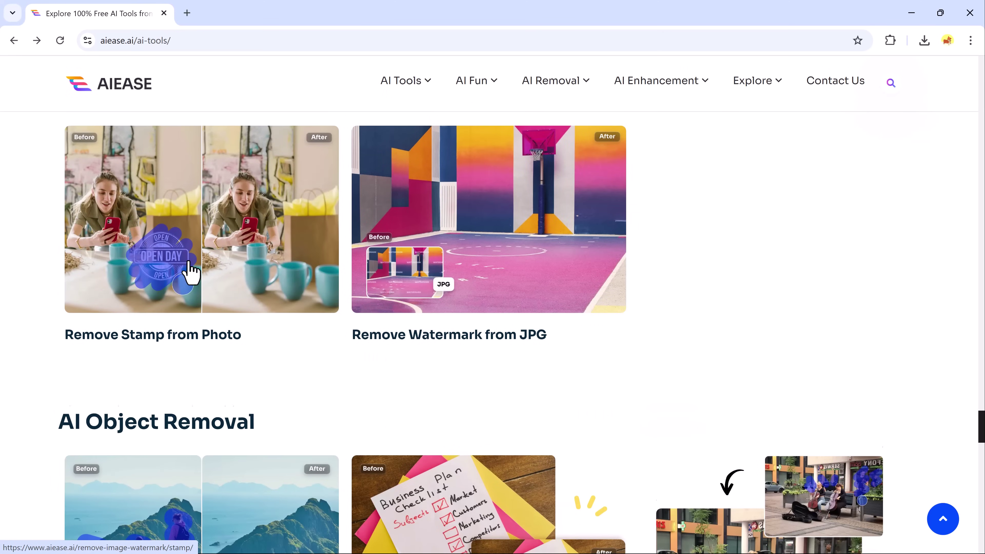
scroll(190, 272, "down", 5)
scroll(191, 270, "down", 5)
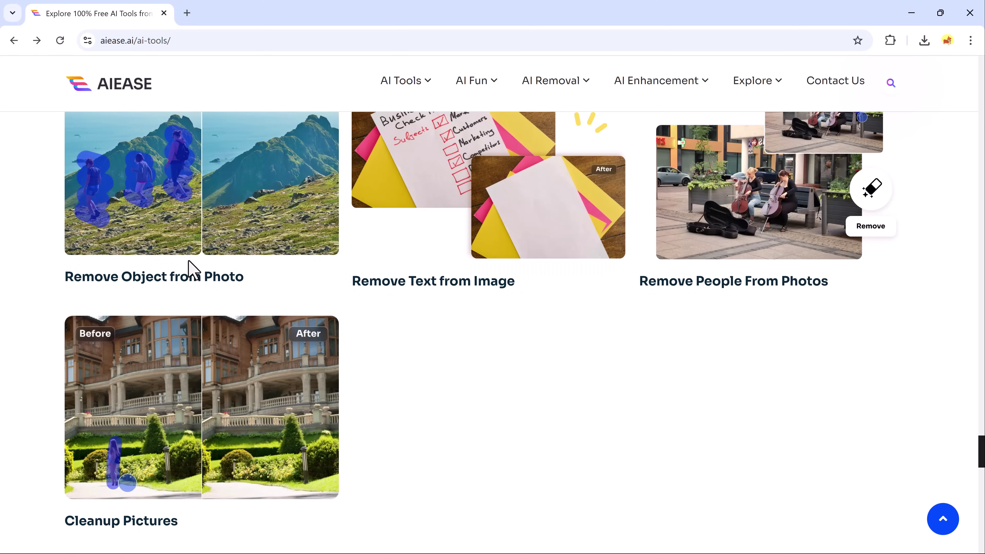
scroll(190, 268, "down", 3)
scroll(189, 262, "up", 3)
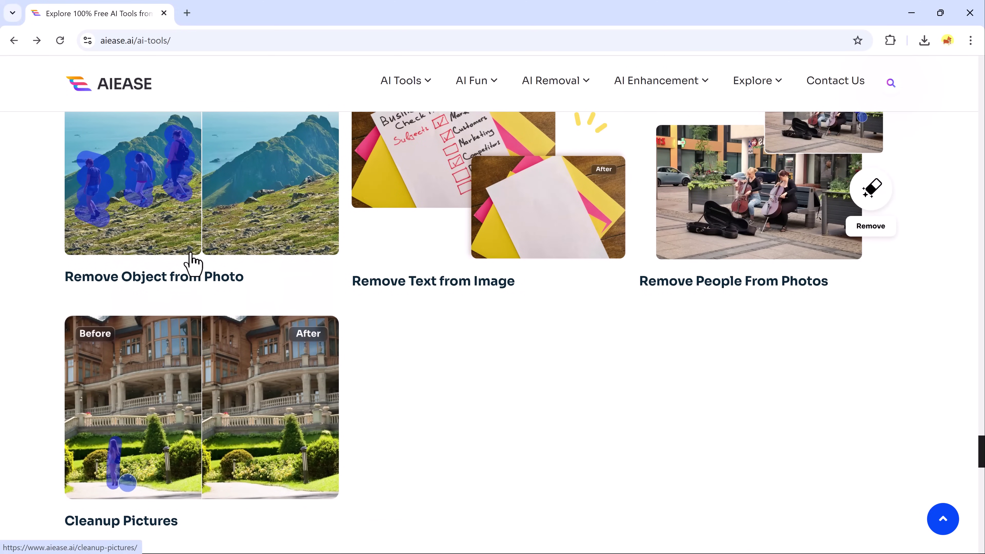
left_click(191, 213)
left_click(136, 359)
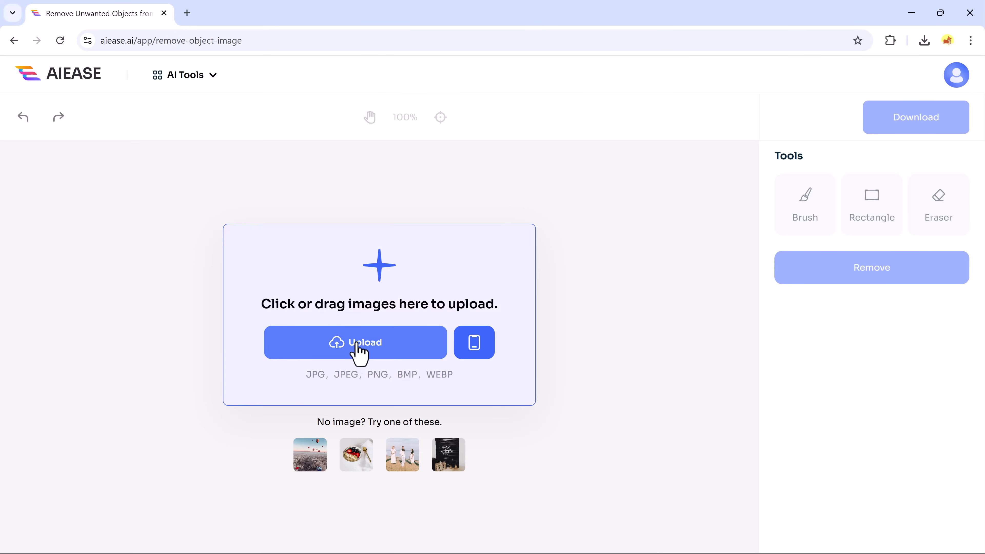
Load the hot-air balloon photo and switch through the Rectangle and Eraser tools back to the Brush.
left_click(360, 349)
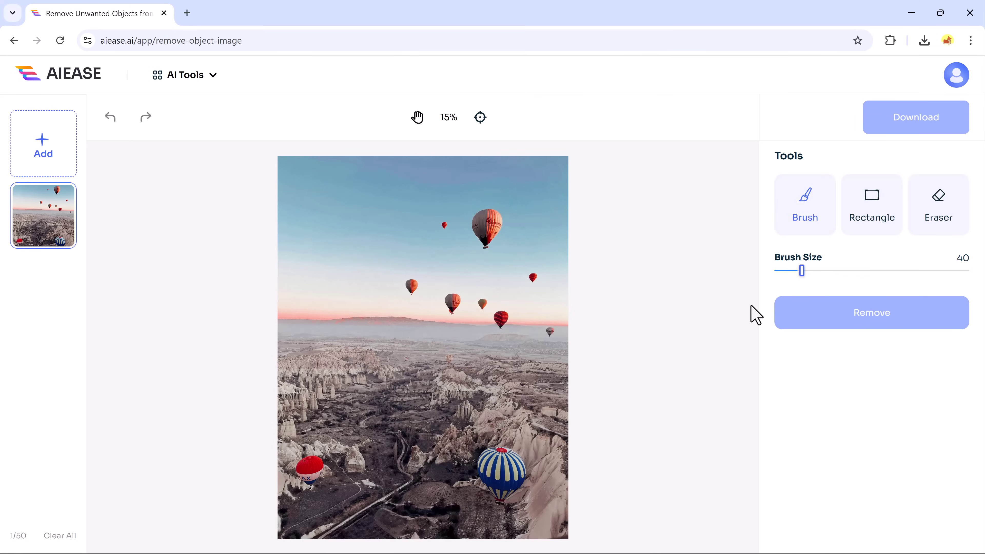
left_click(877, 229)
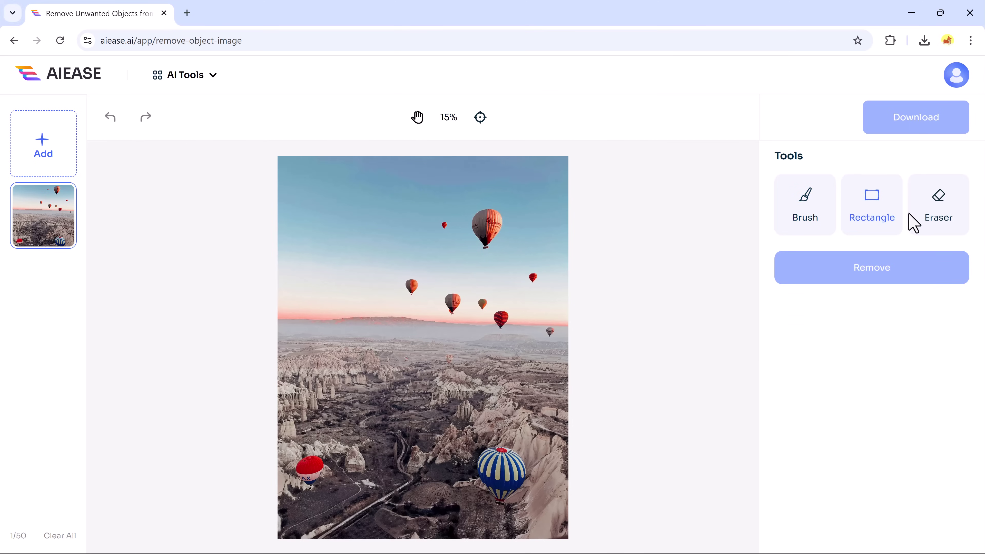
left_click(931, 222)
left_click(807, 224)
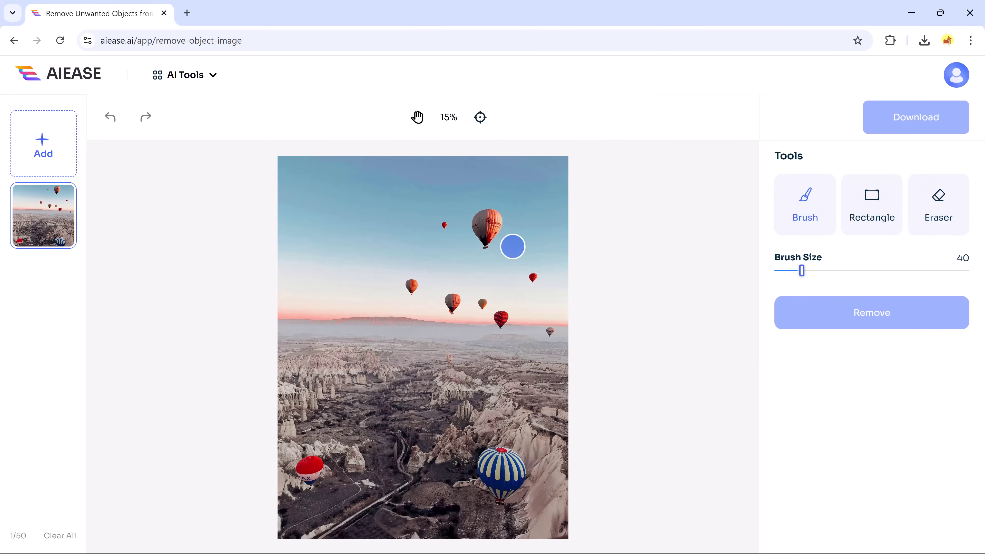
Brush over the large upper balloon and two small red ones, then set the brush size to 31 for the small balloon at the horizon.
mouse_move(478, 221)
left_mouse_down()
mouse_move(498, 221)
mouse_move(480, 225)
mouse_move(486, 243)
left_mouse_up()
left_click(443, 224)
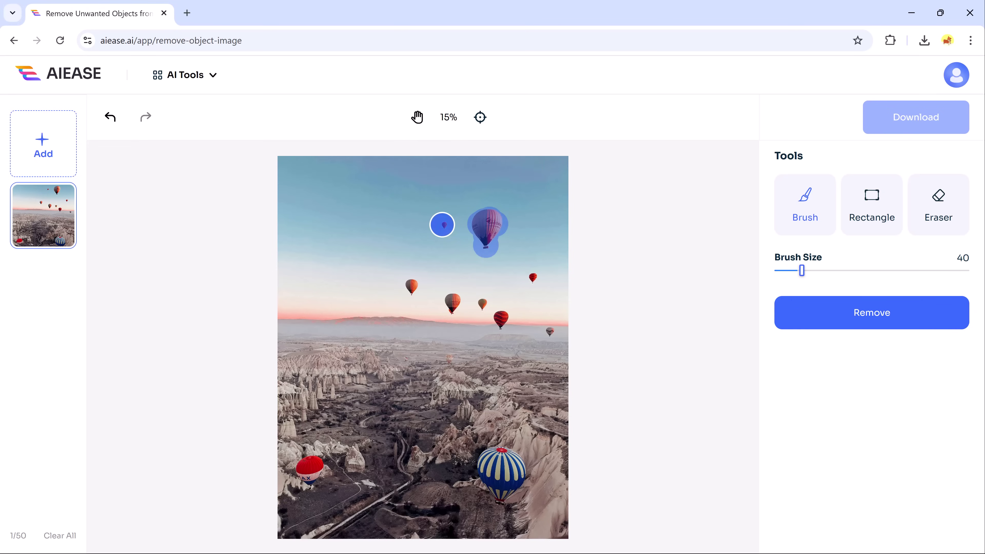
left_click(531, 276)
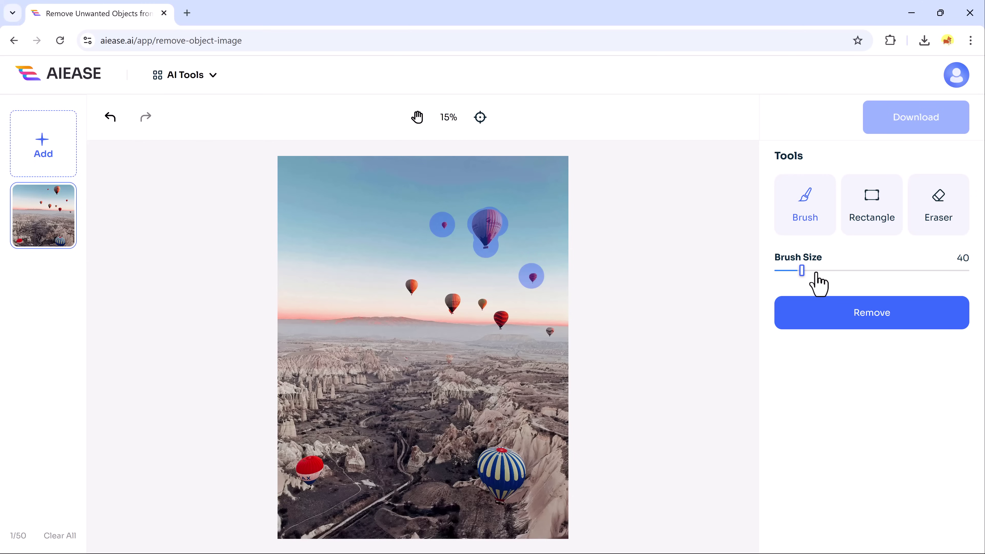
mouse_move(802, 271)
left_mouse_down()
mouse_move(813, 272)
mouse_move(797, 271)
left_mouse_up()
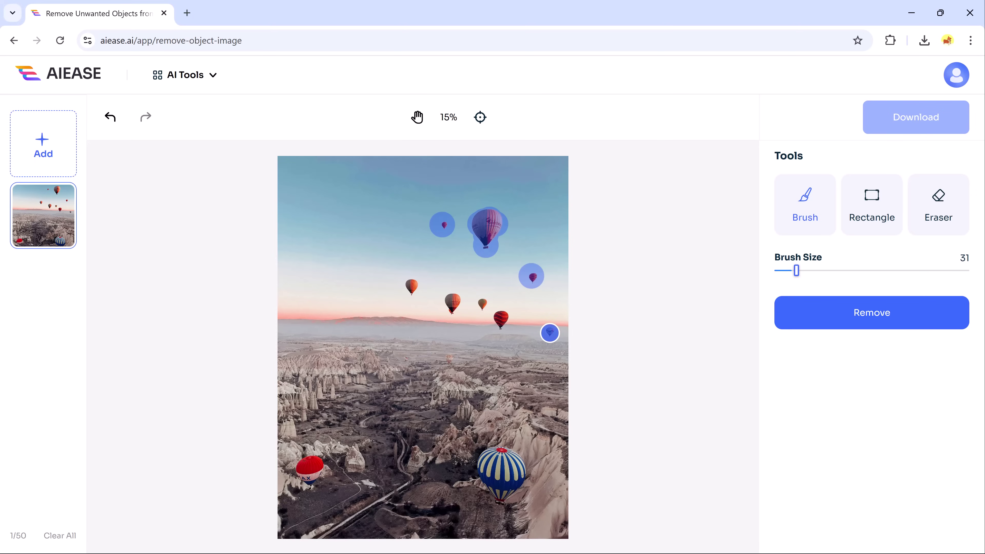
Remove the marked balloons from the photo and download the current image.
left_click(839, 326)
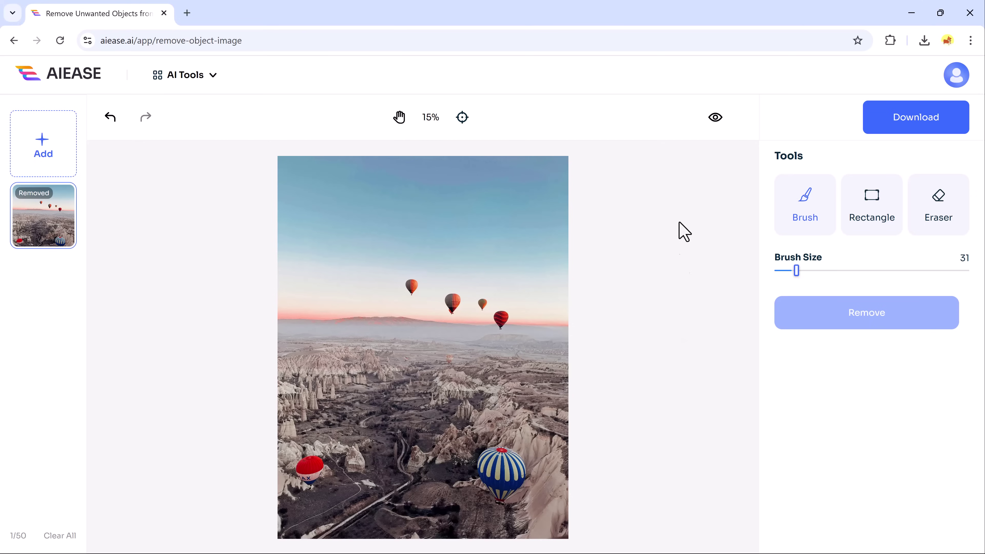
left_click(945, 113)
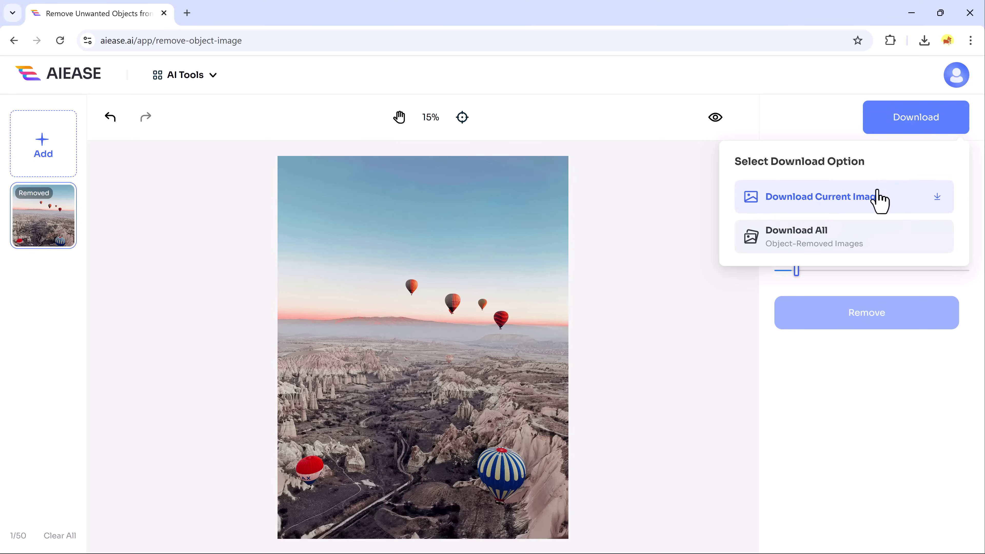
left_click(878, 198)
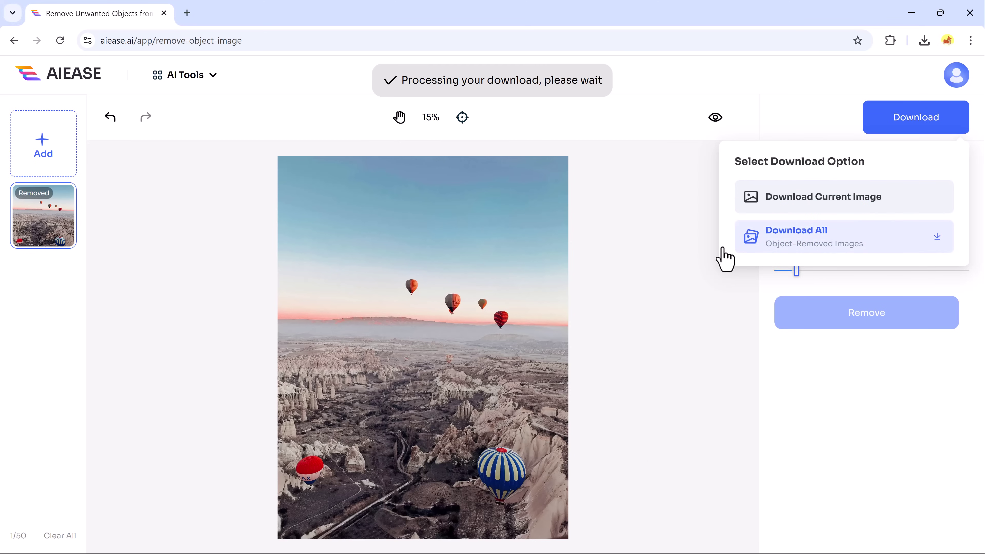
Go back to the AIEASE homepage and show the previous example in the banner slideshow.
left_click(11, 40)
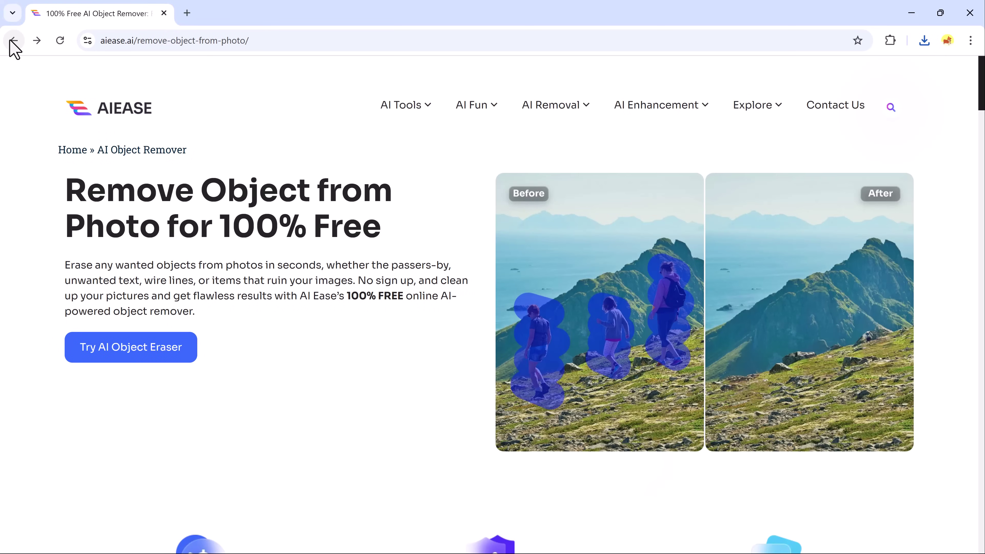
left_click(12, 40)
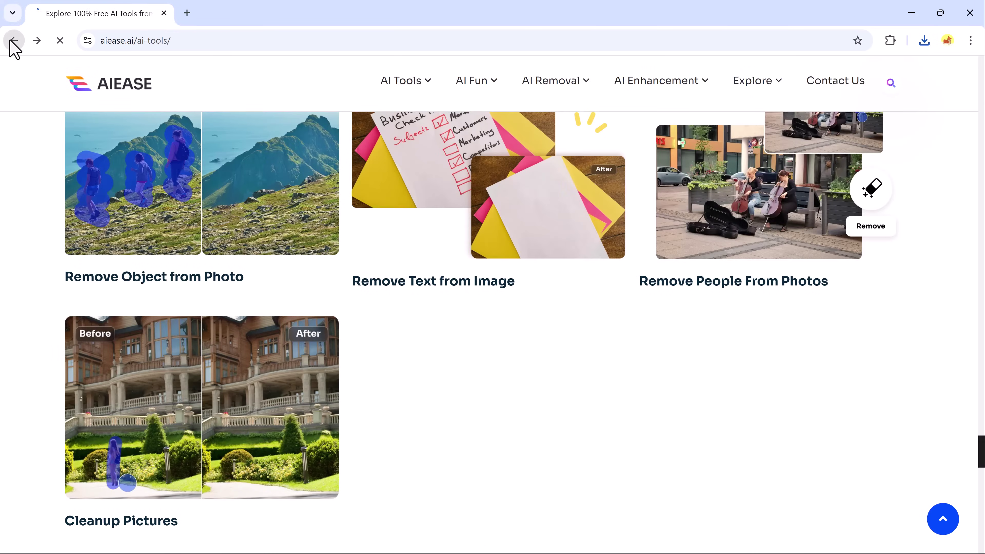
left_click(12, 40)
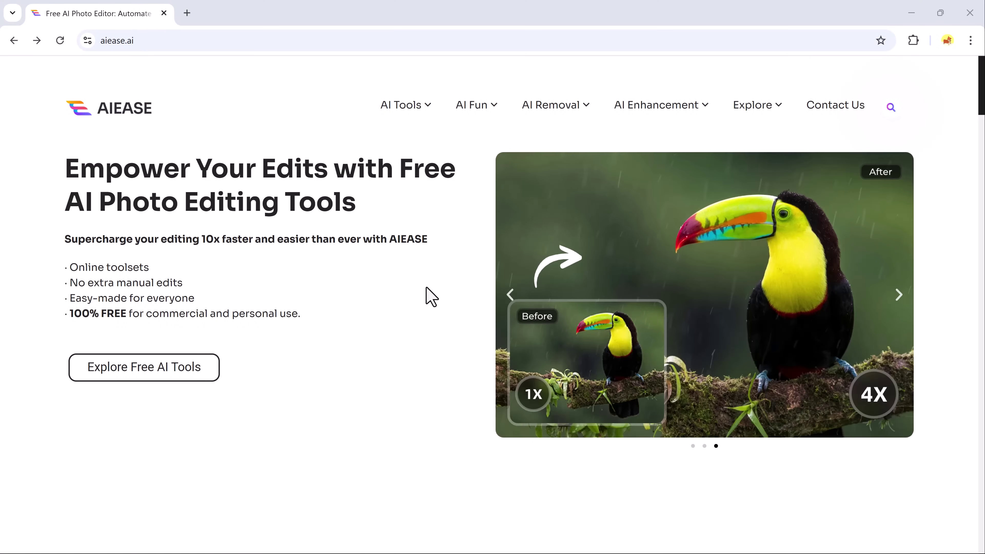
left_click(511, 296)
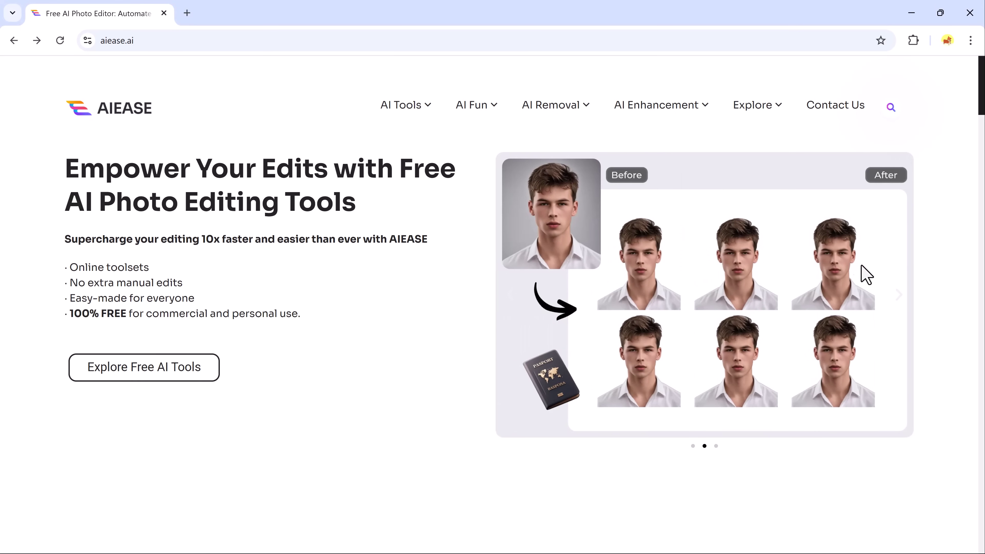
Preview the Passport Photo Maker, AI Image Enlarger, Photo Enhancer, Photo Restoration, Background Remover and AI Headshot Generator features on the homepage.
scroll(493, 303, "down", 10)
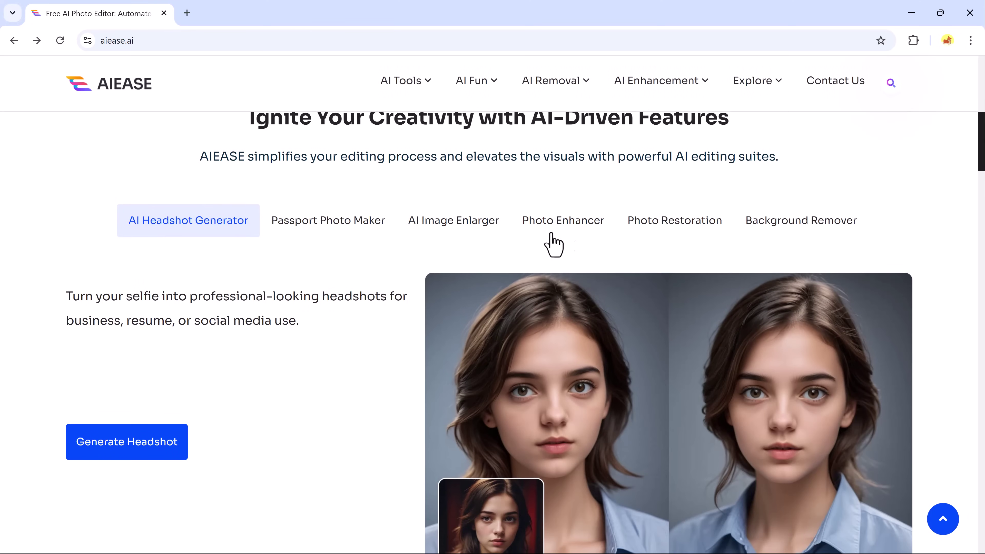
left_click(357, 230)
left_click(479, 221)
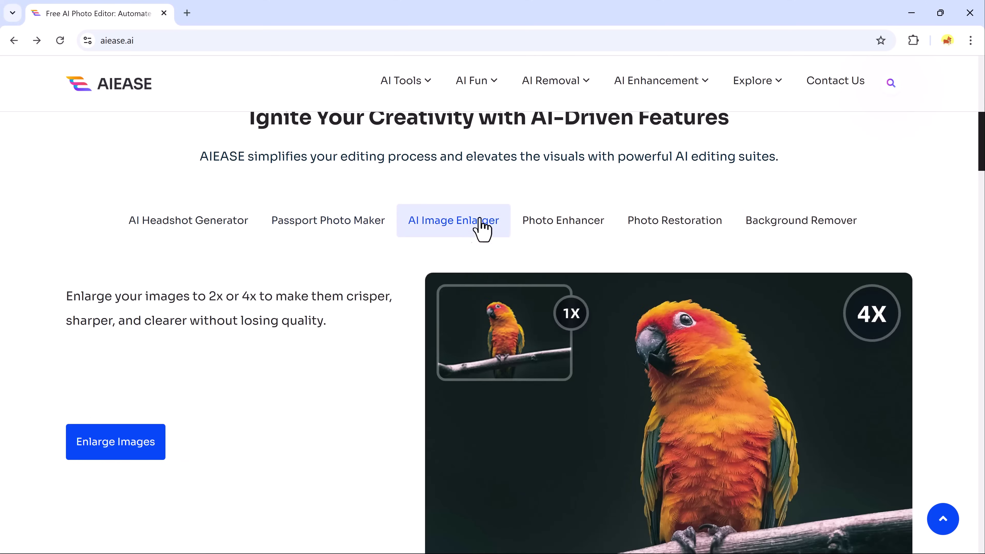
left_click(567, 225)
left_click(673, 225)
left_click(781, 227)
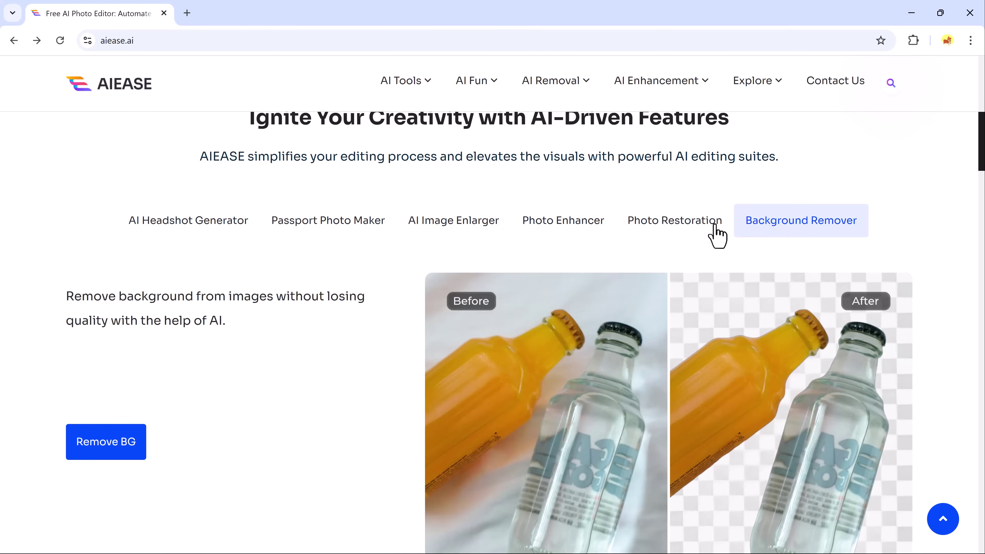
left_click(210, 220)
Look over the headshot example and the business, personal and social media use cases on the homepage.
scroll(517, 241, "down", 3)
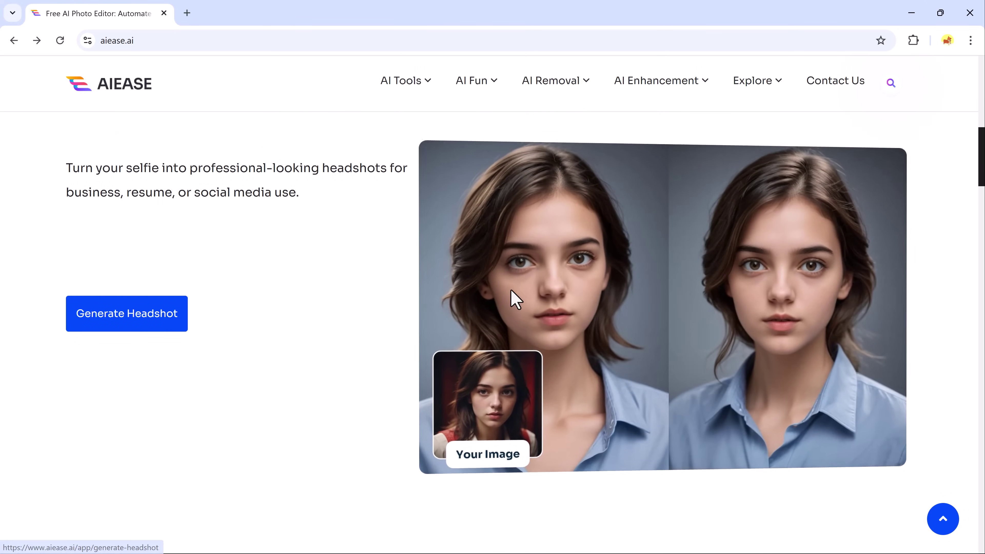
scroll(981, 183, "down", 3)
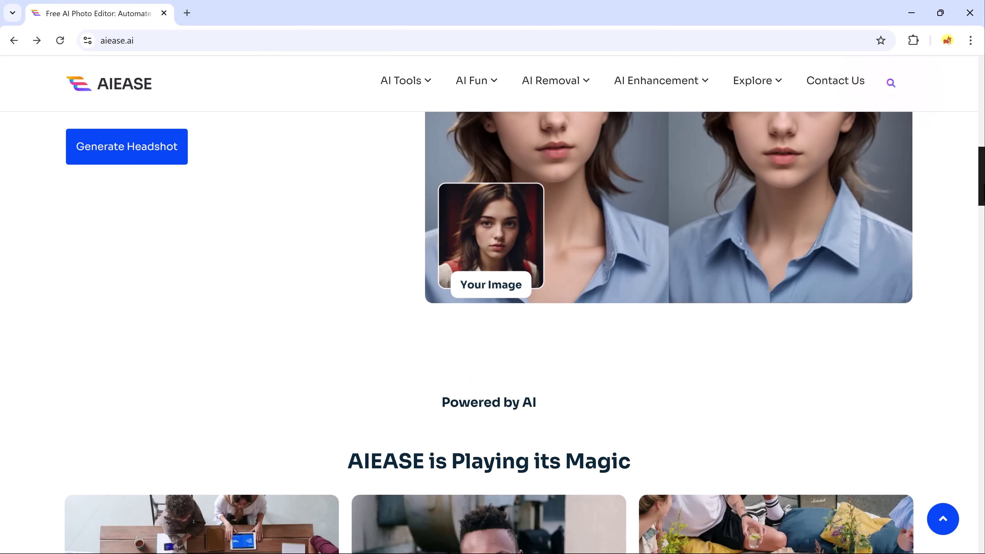
scroll(525, 332, "down", 6)
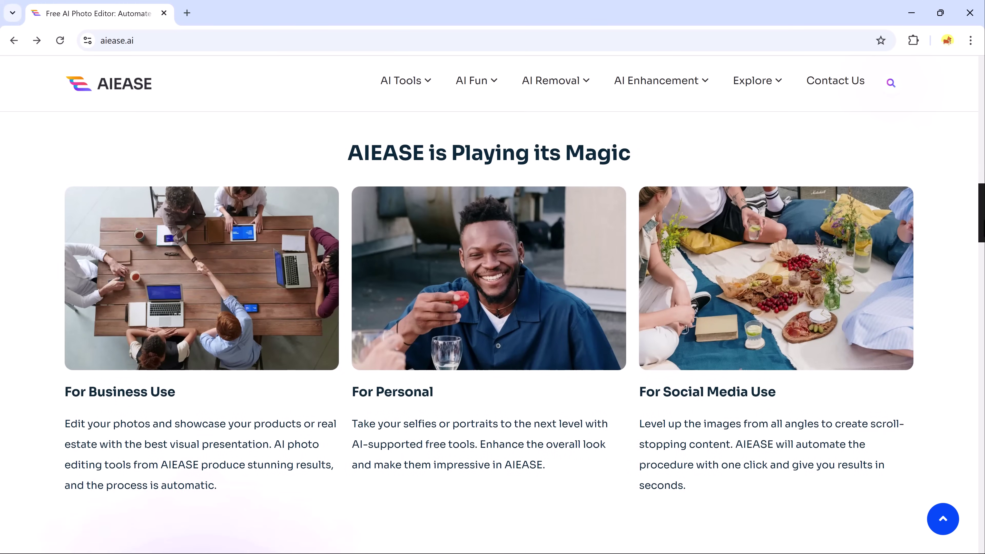